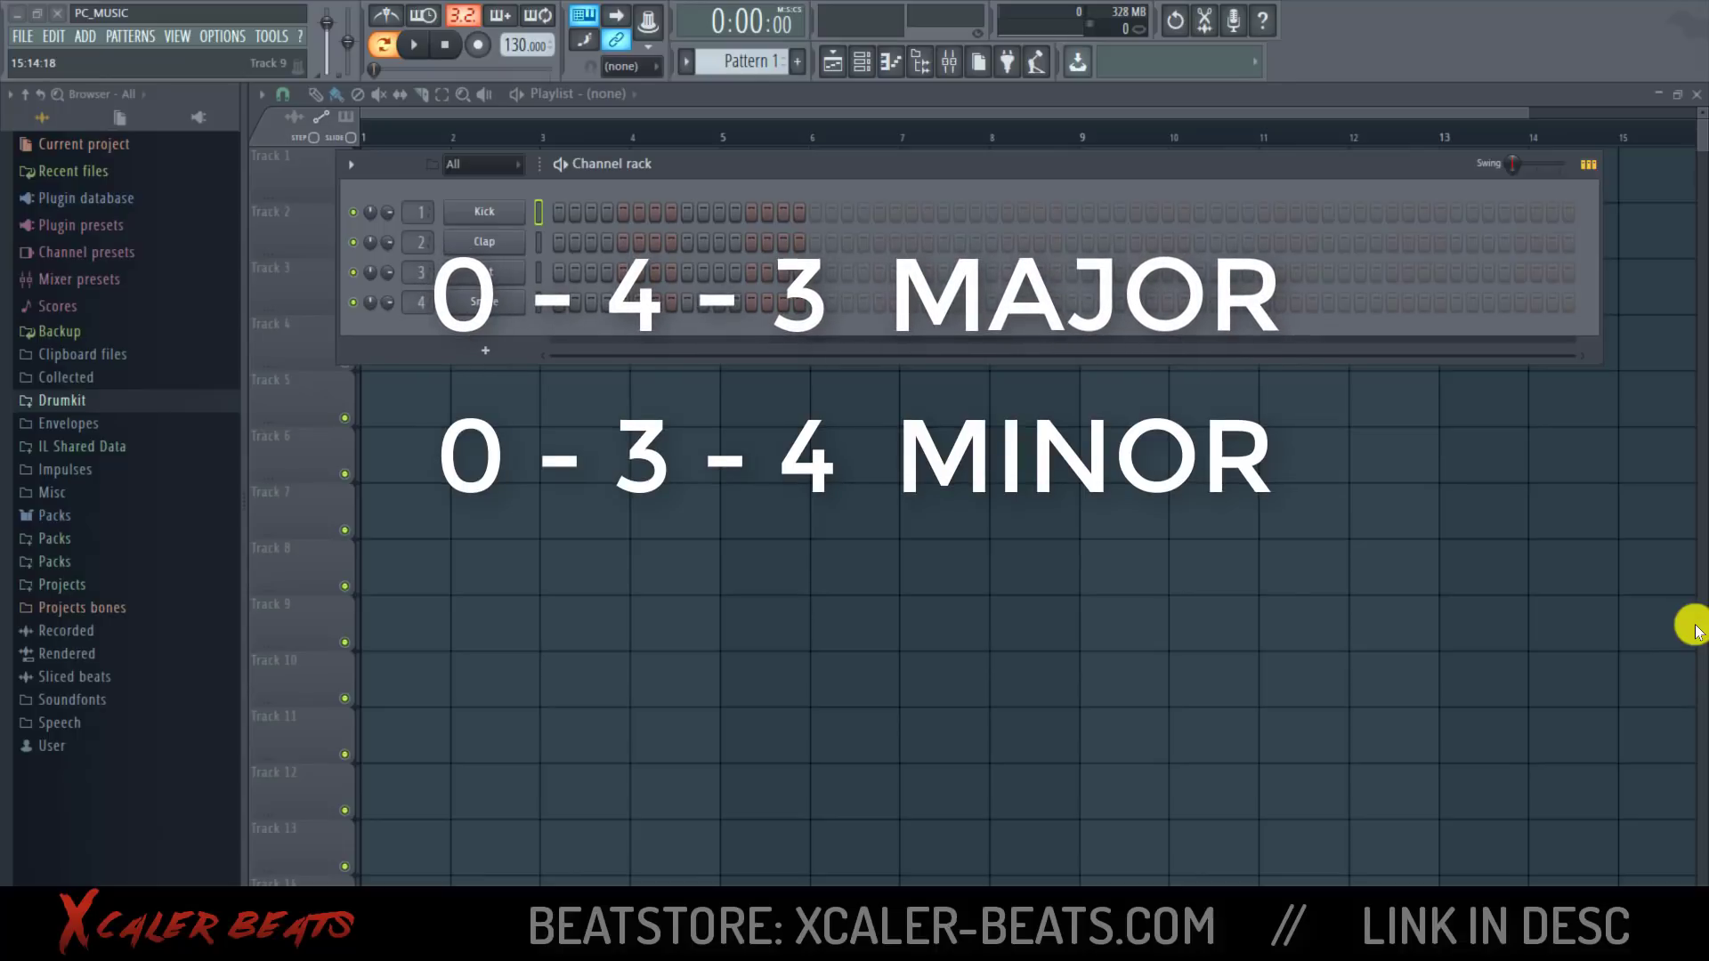
# In the FL Keys piano roll, stack a two-beat F5, then G#5 and C6, at bar 1
pyautogui.click(877, 66)
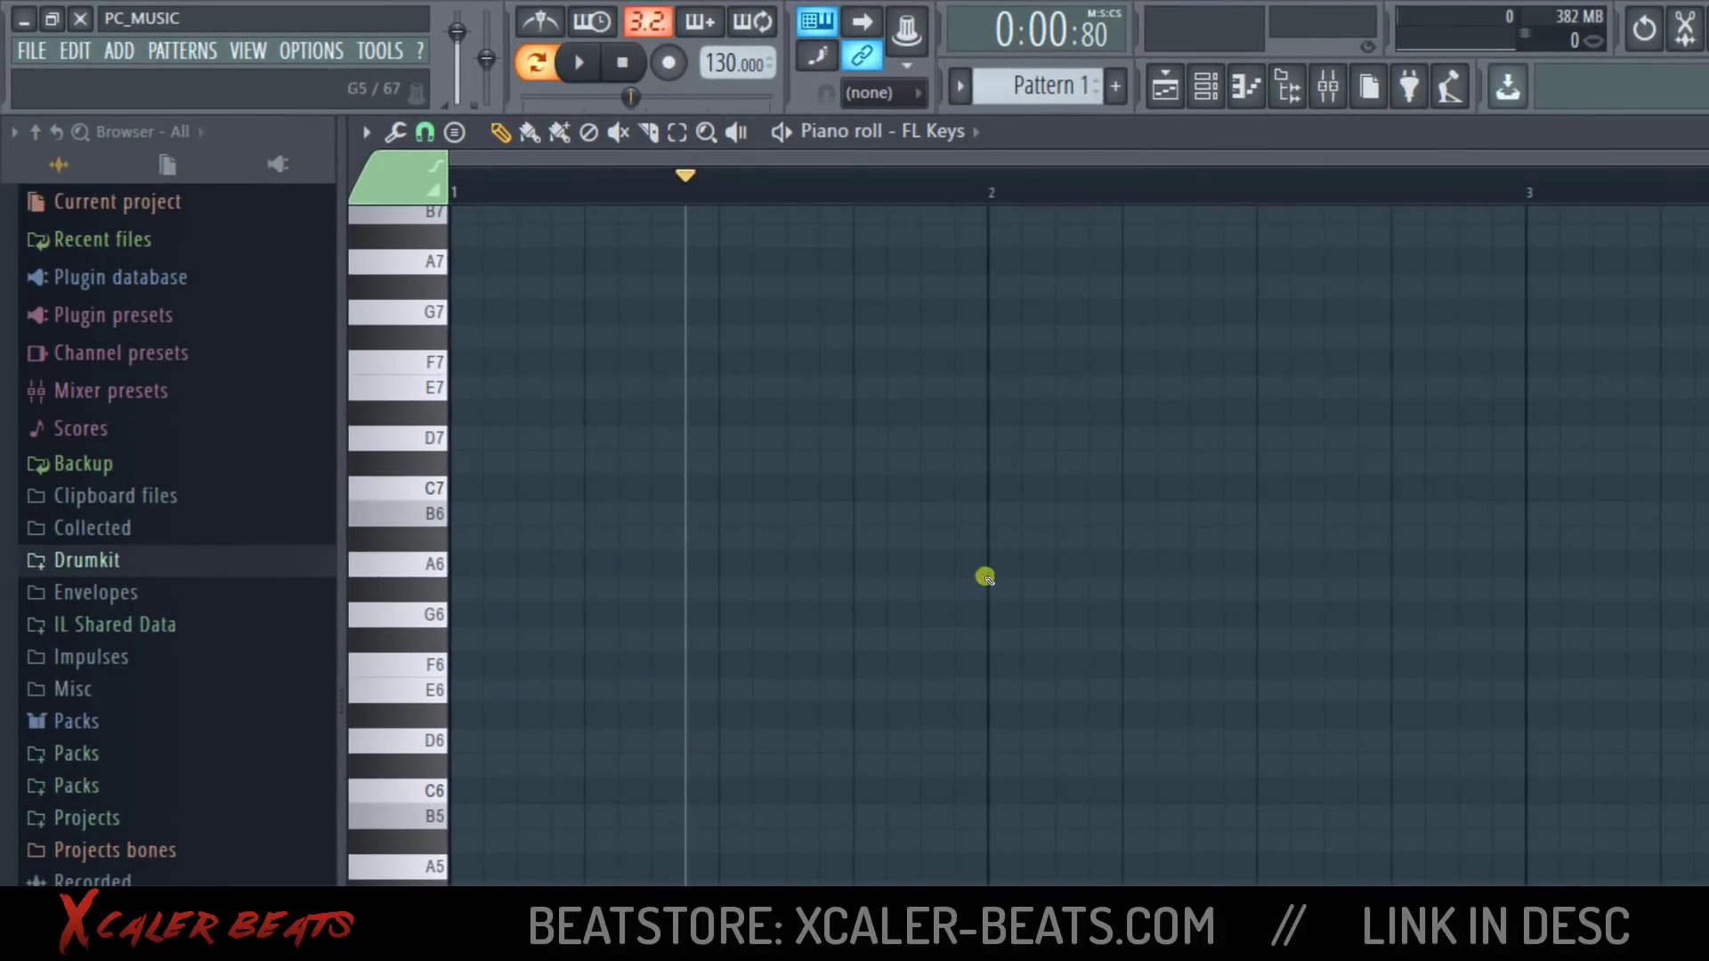
pyautogui.scroll(-5, 477, 595)
pyautogui.click(476, 595)
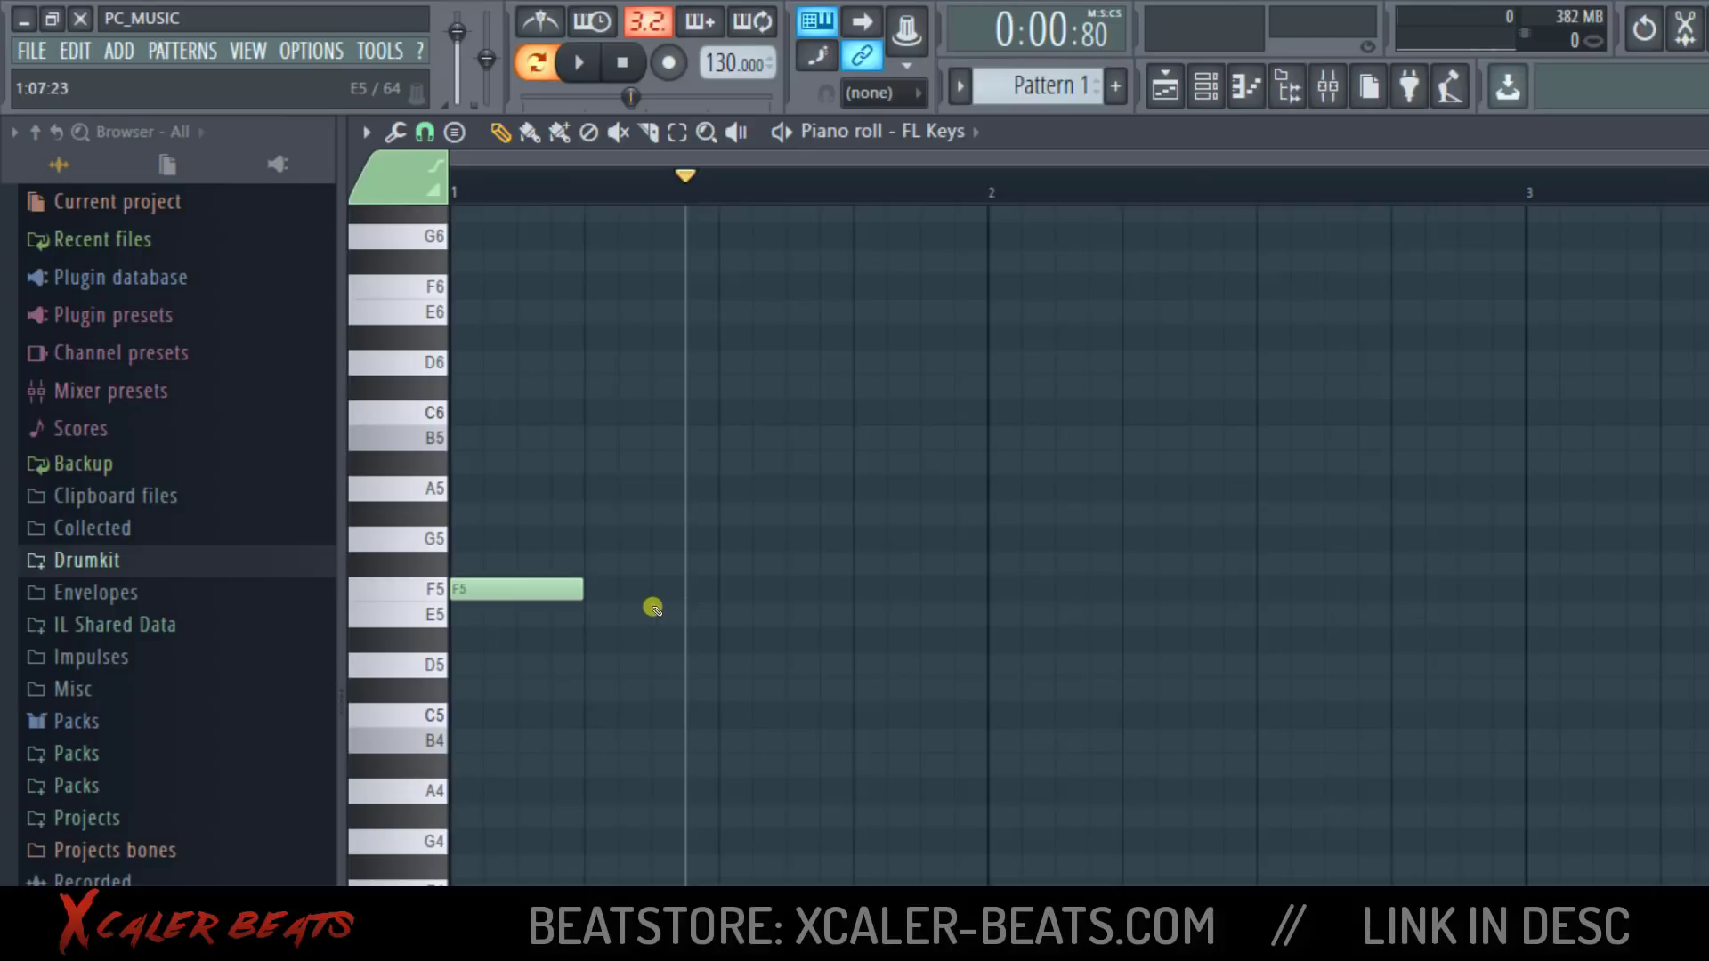
pyautogui.moveTo(583, 590); pyautogui.dragTo(718, 590)
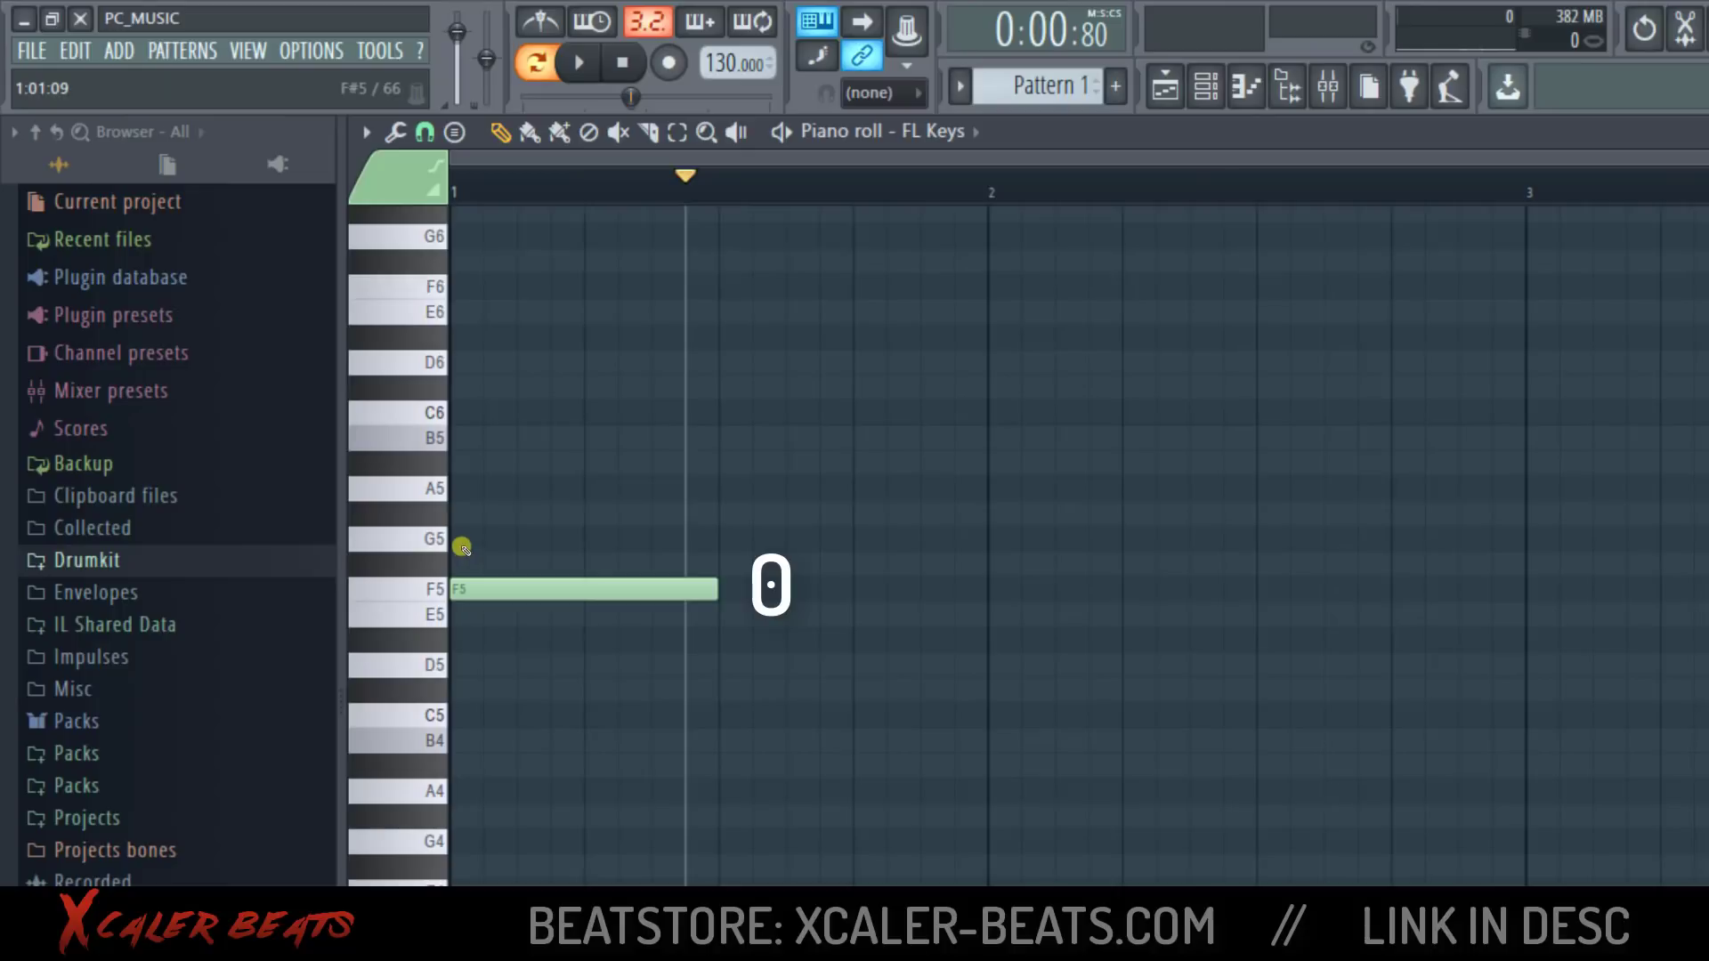
pyautogui.click(460, 518)
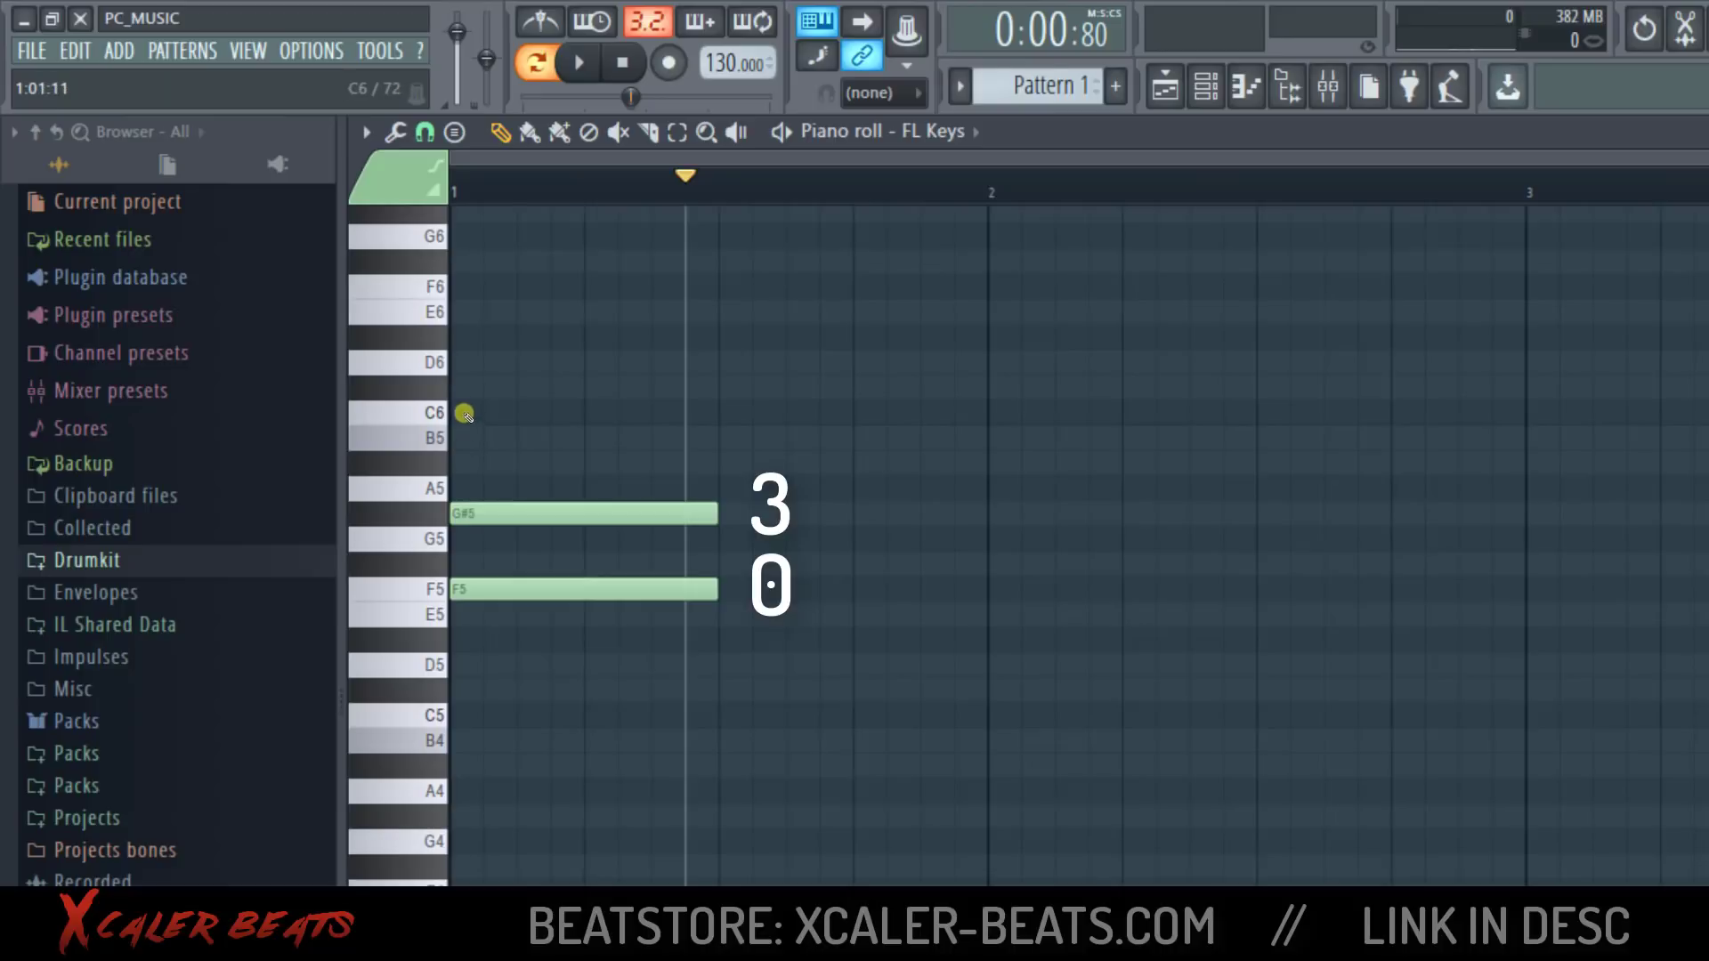
pyautogui.click(456, 413)
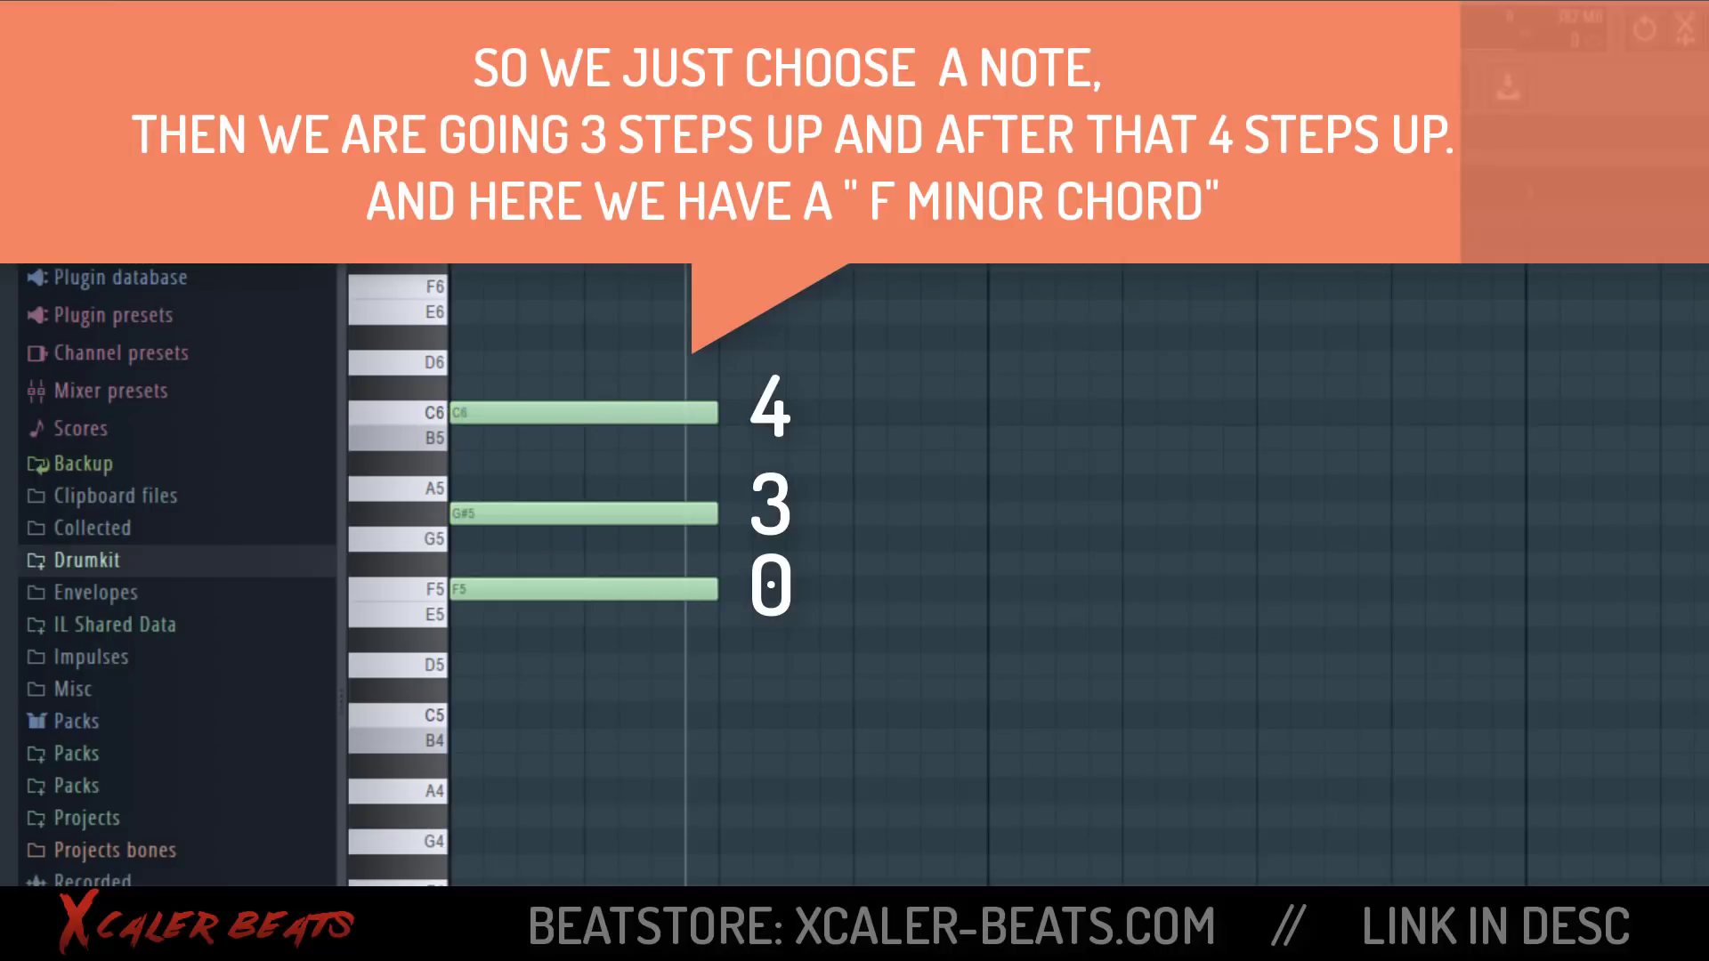
# Audition the F minor chord, then raise its middle note from G#5 to A5
pyautogui.press('space')
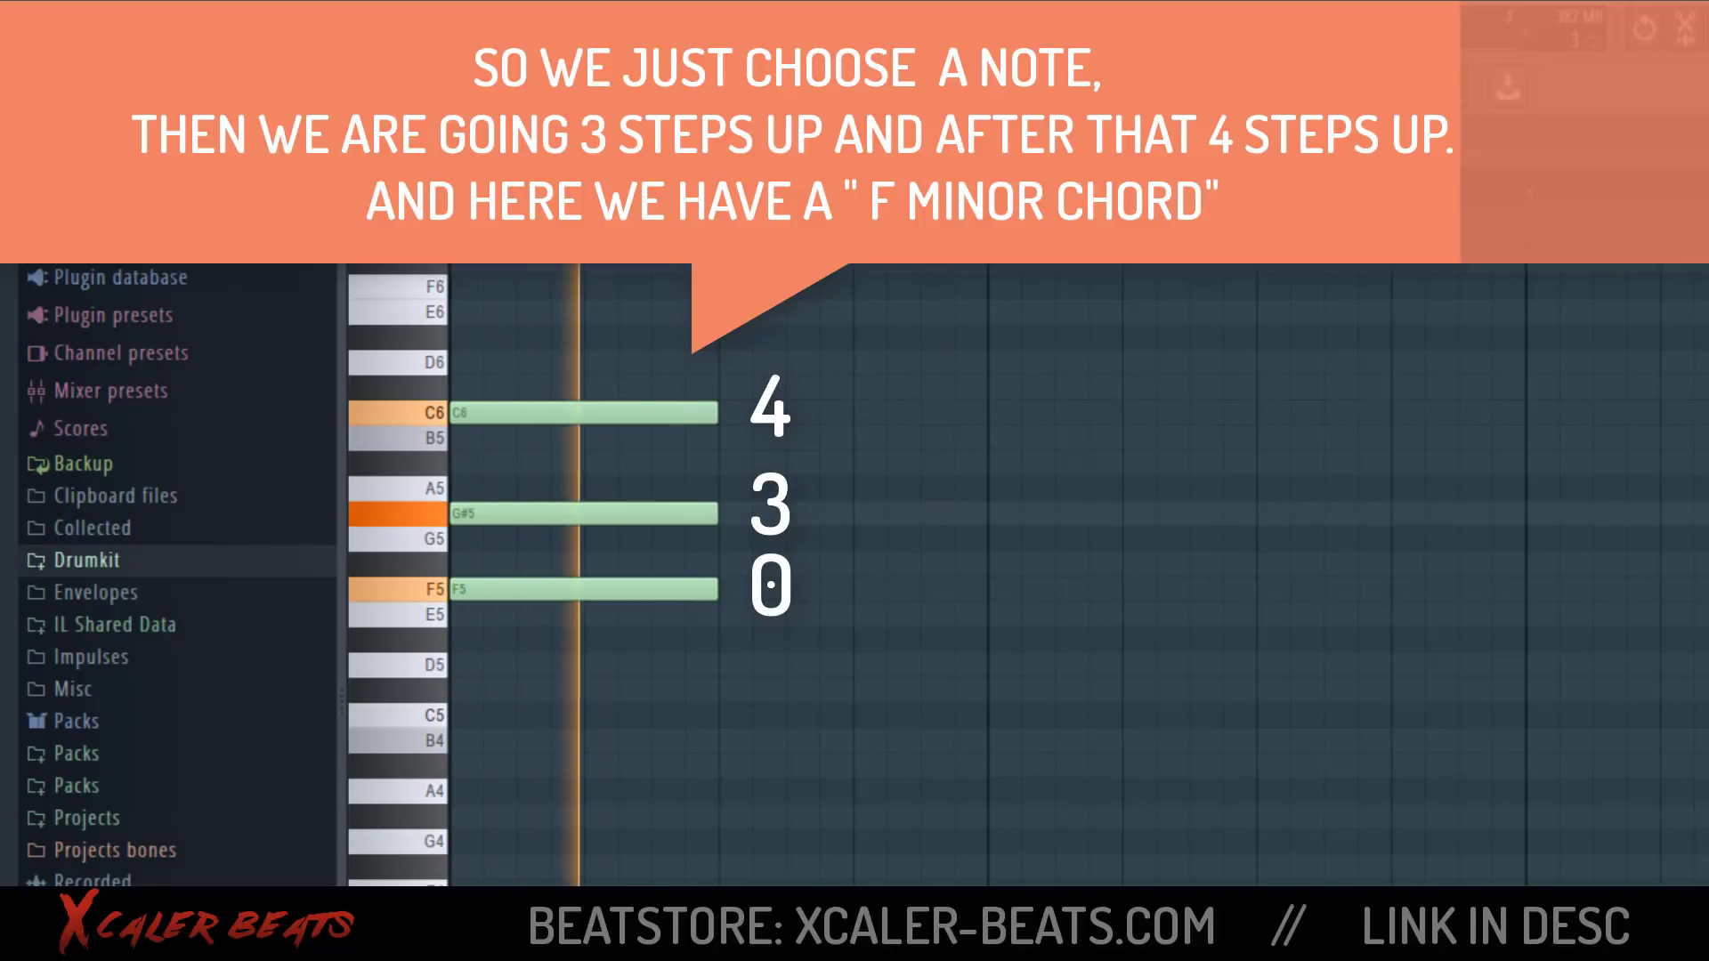
pyautogui.press('space')
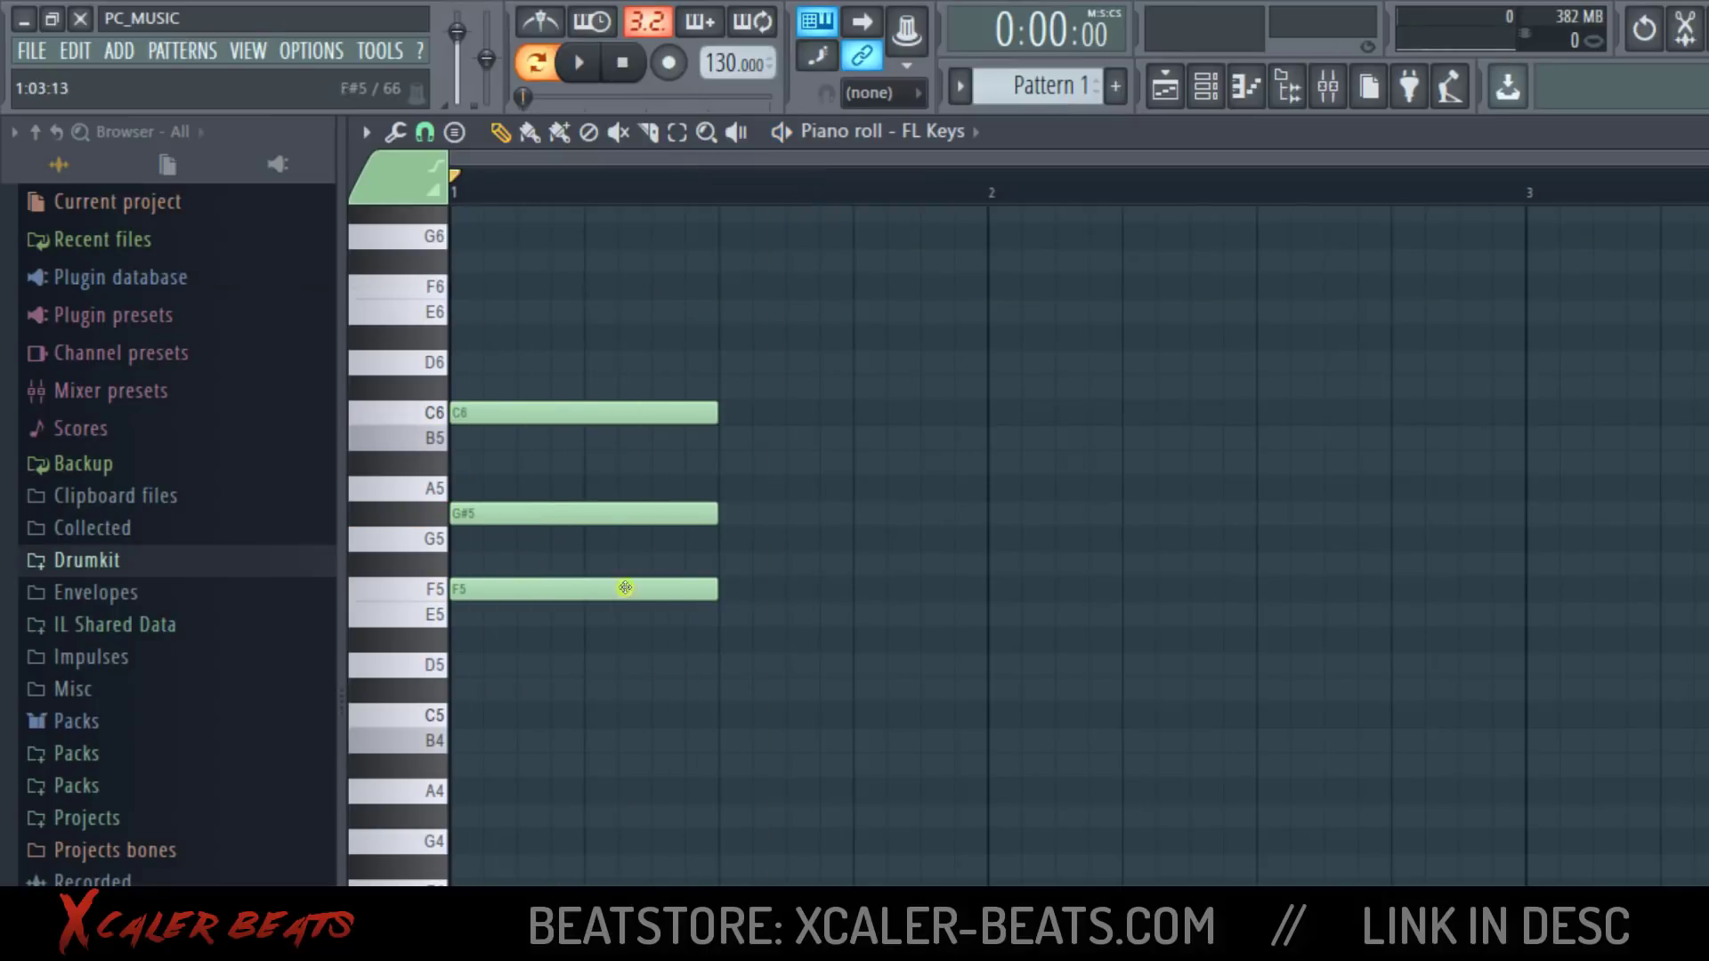
pyautogui.click(595, 516)
pyautogui.moveTo(593, 492); pyautogui.dragTo(588, 485)
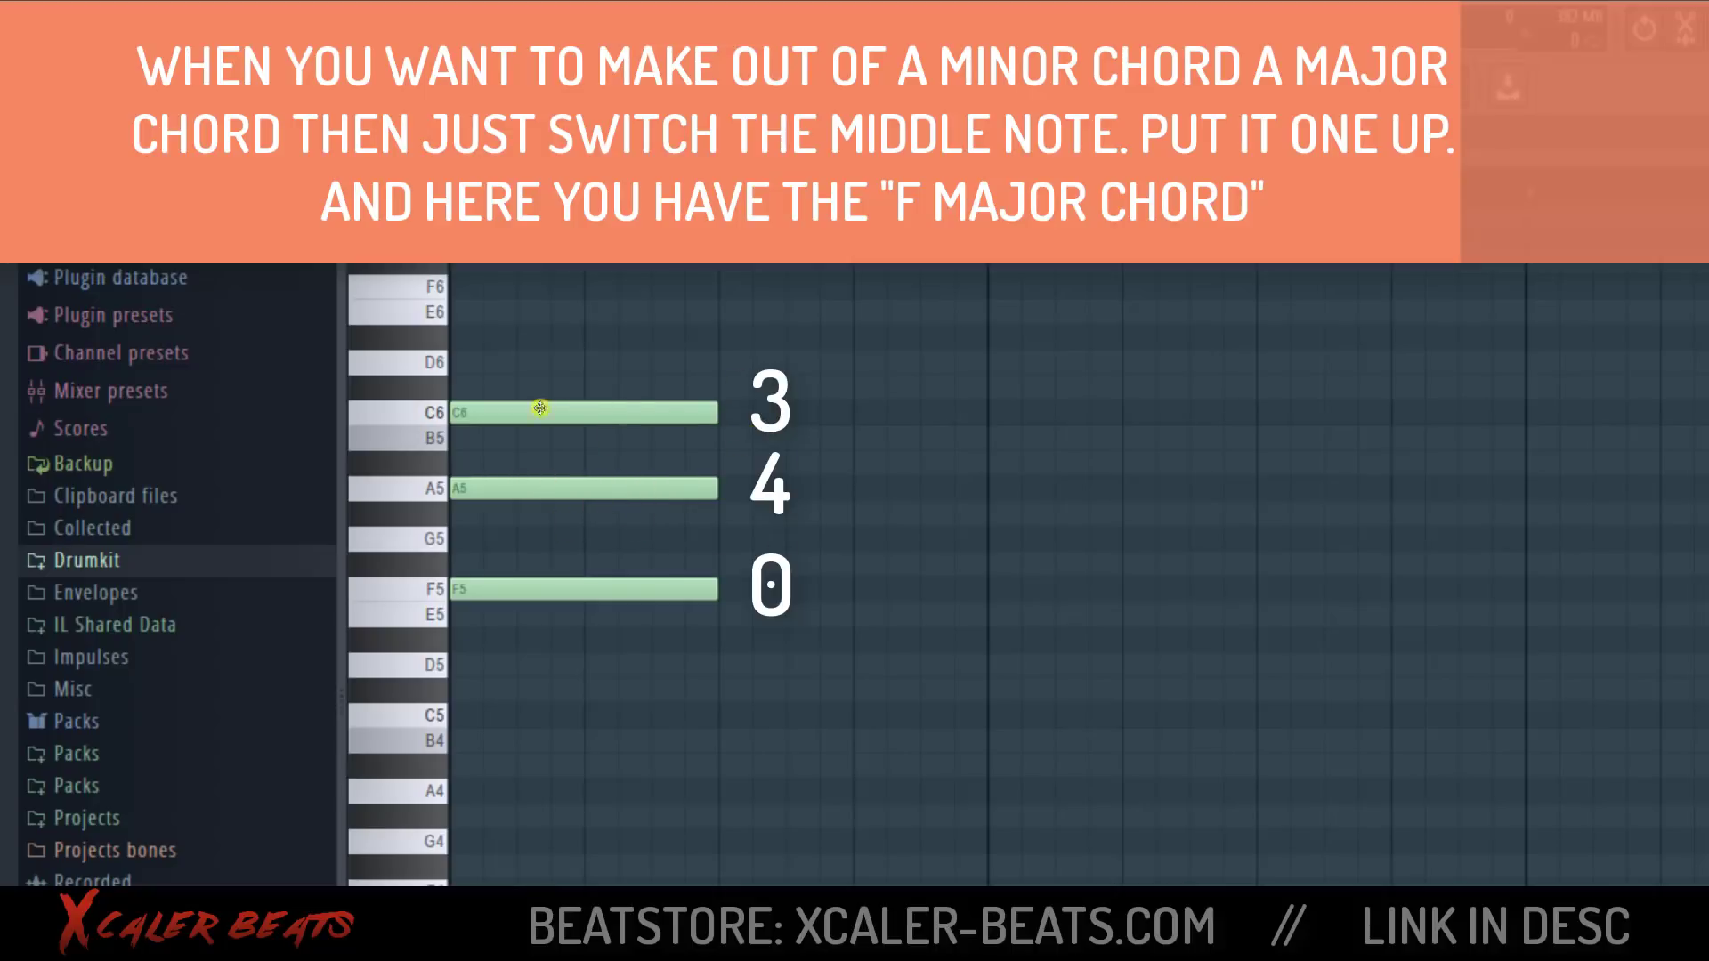
pyautogui.press('space')
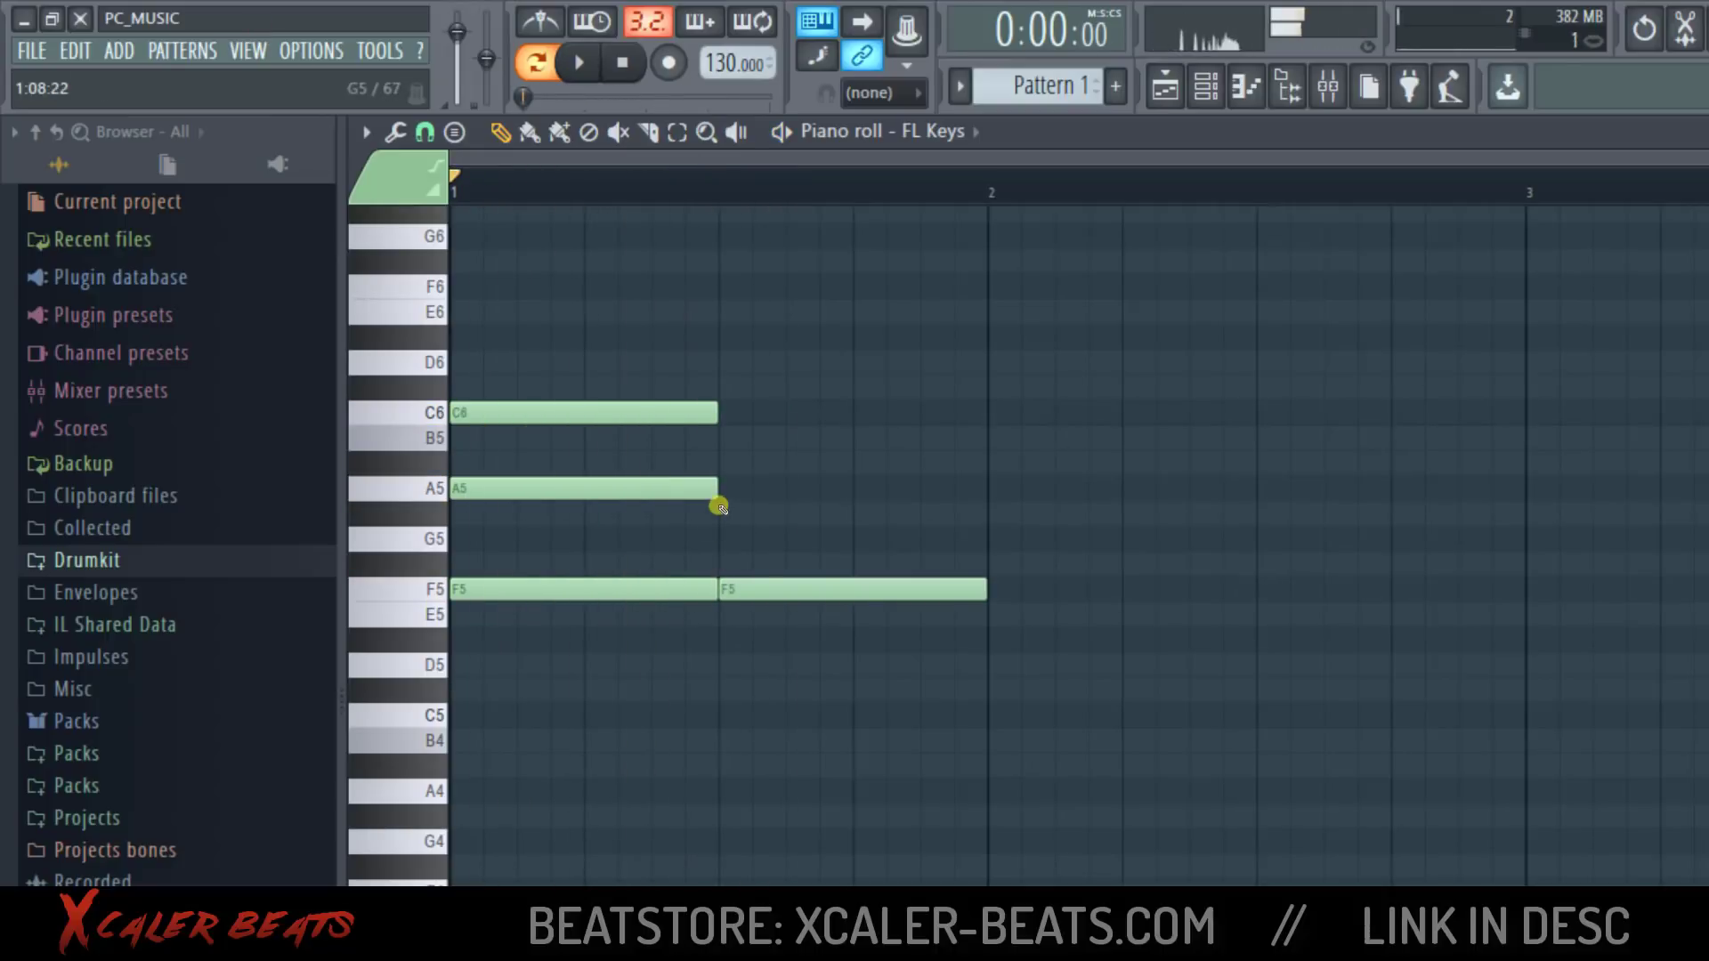
pyautogui.click(720, 510)
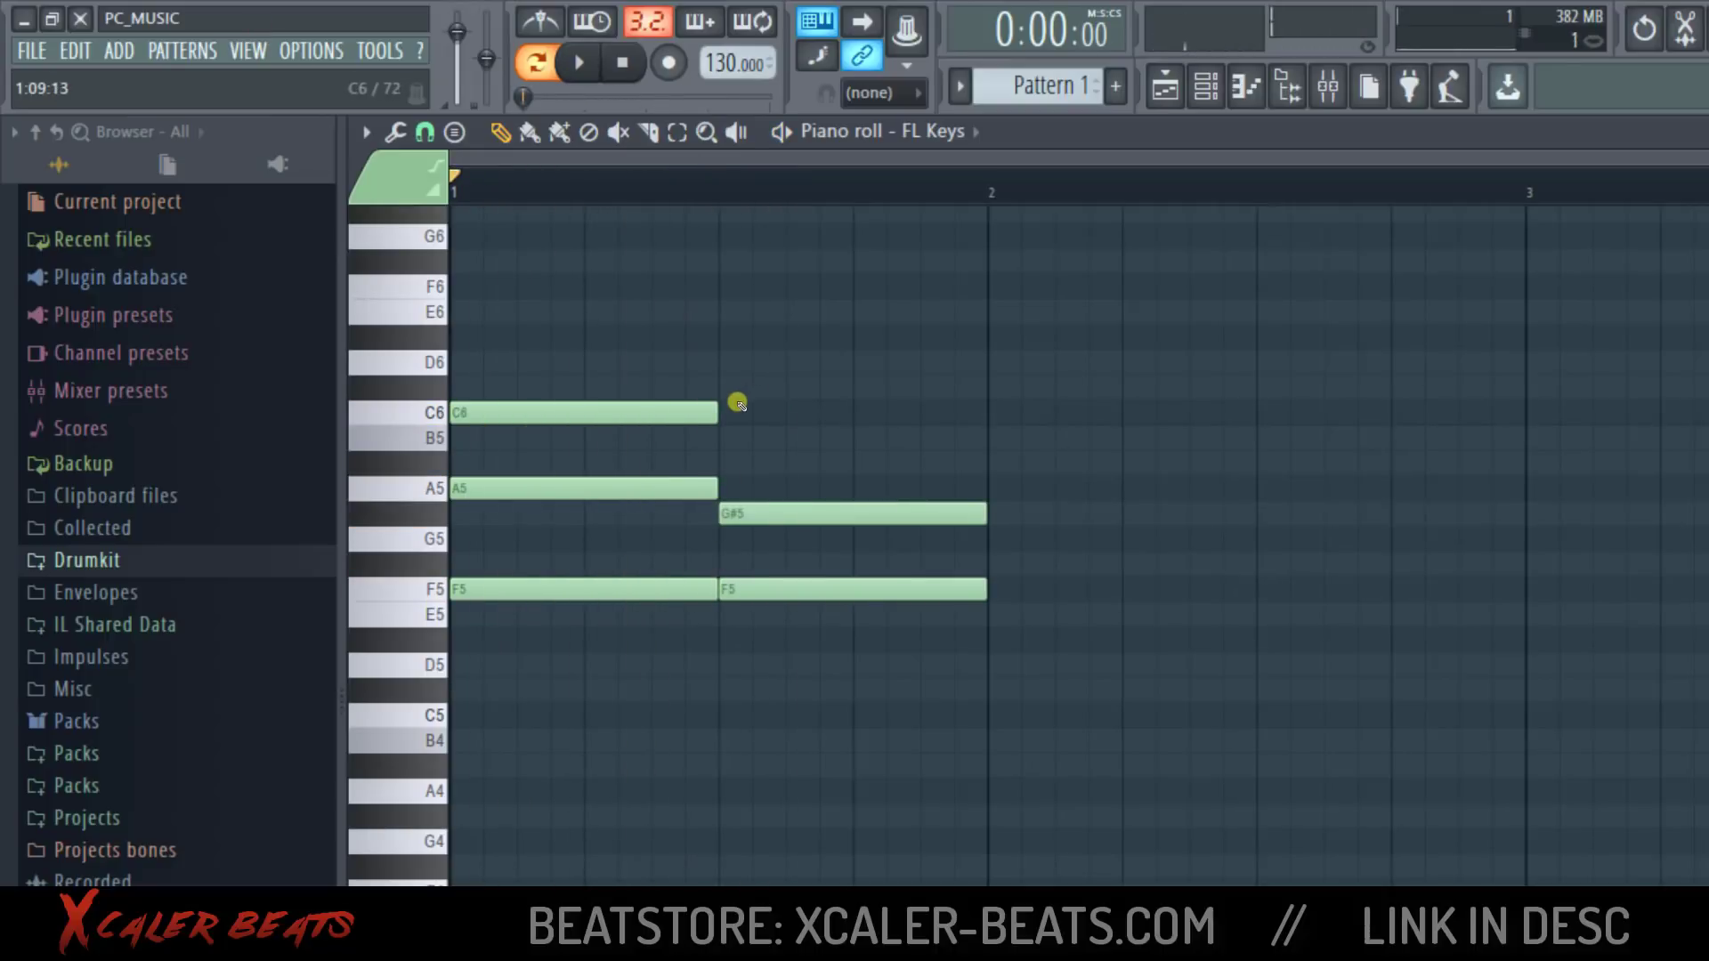
pyautogui.click(736, 411)
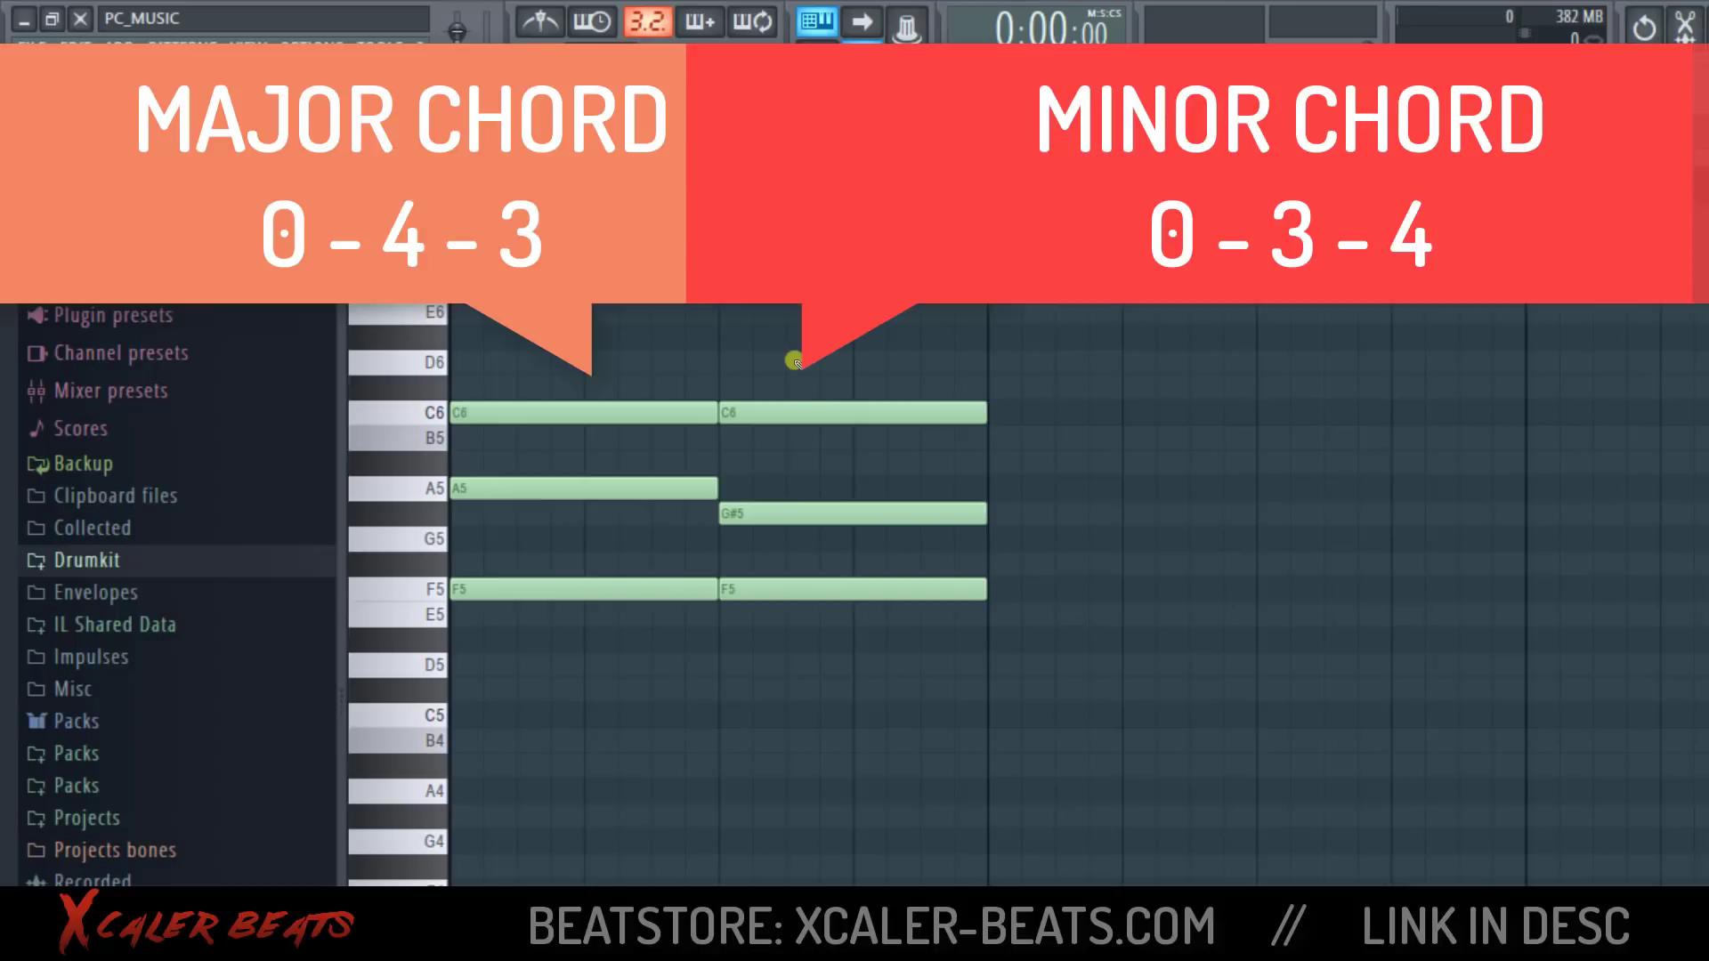
pyautogui.press('space')
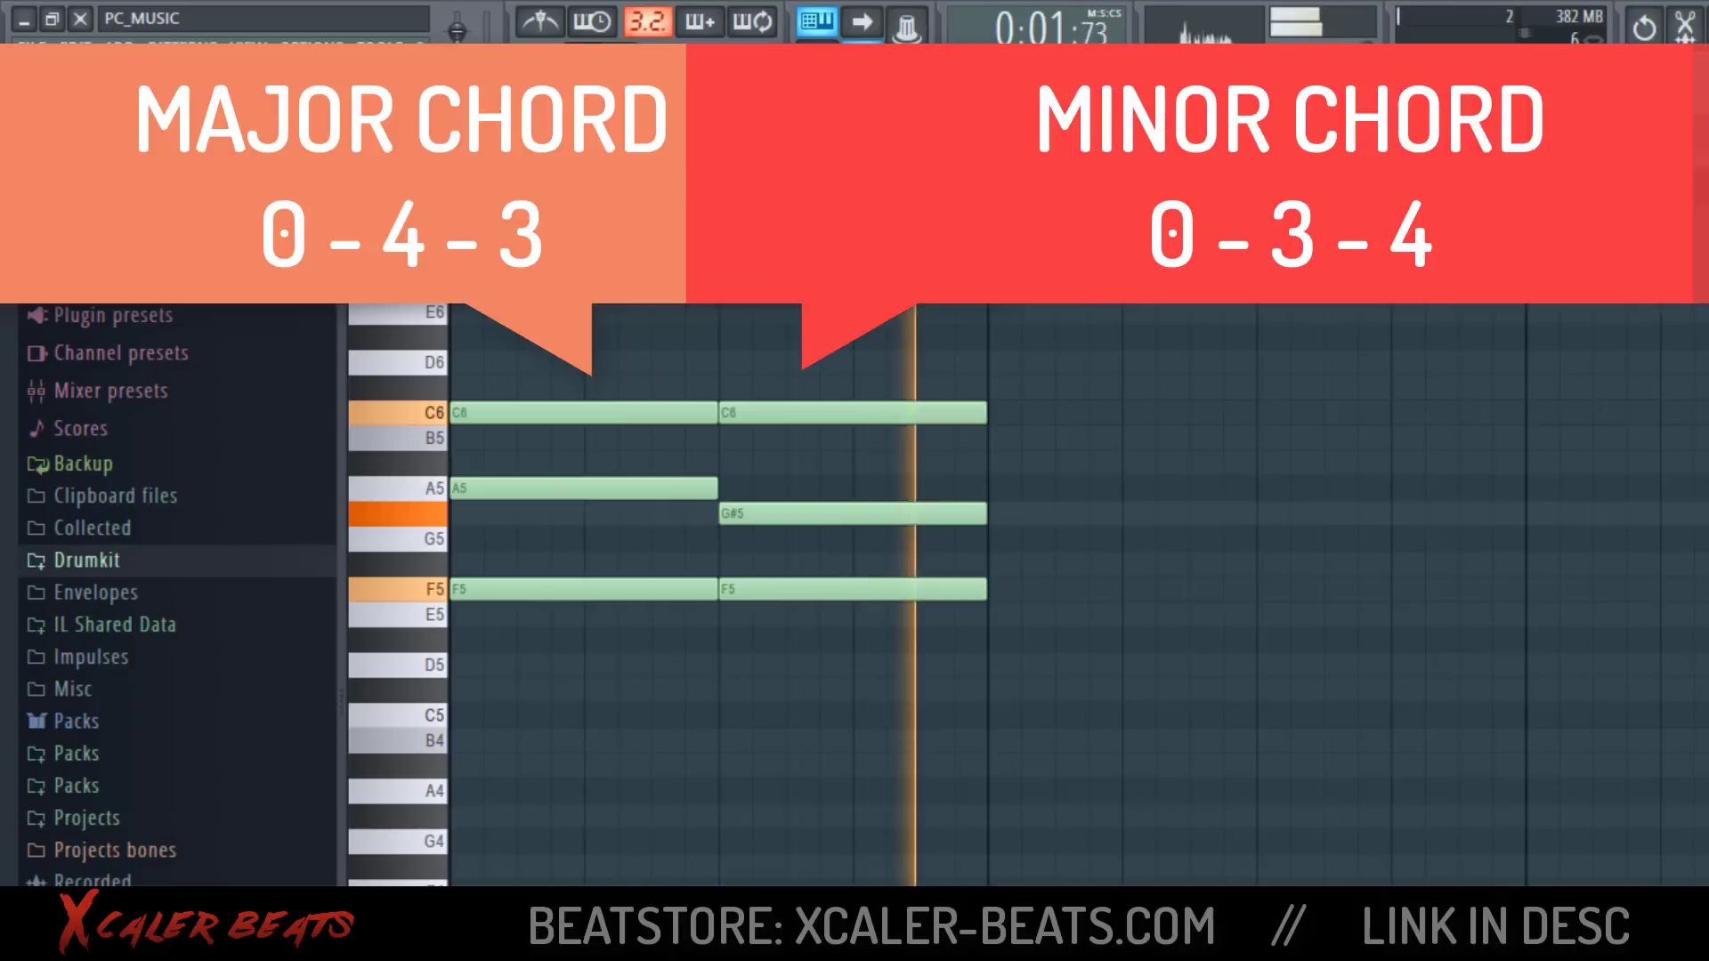
pyautogui.press('space')
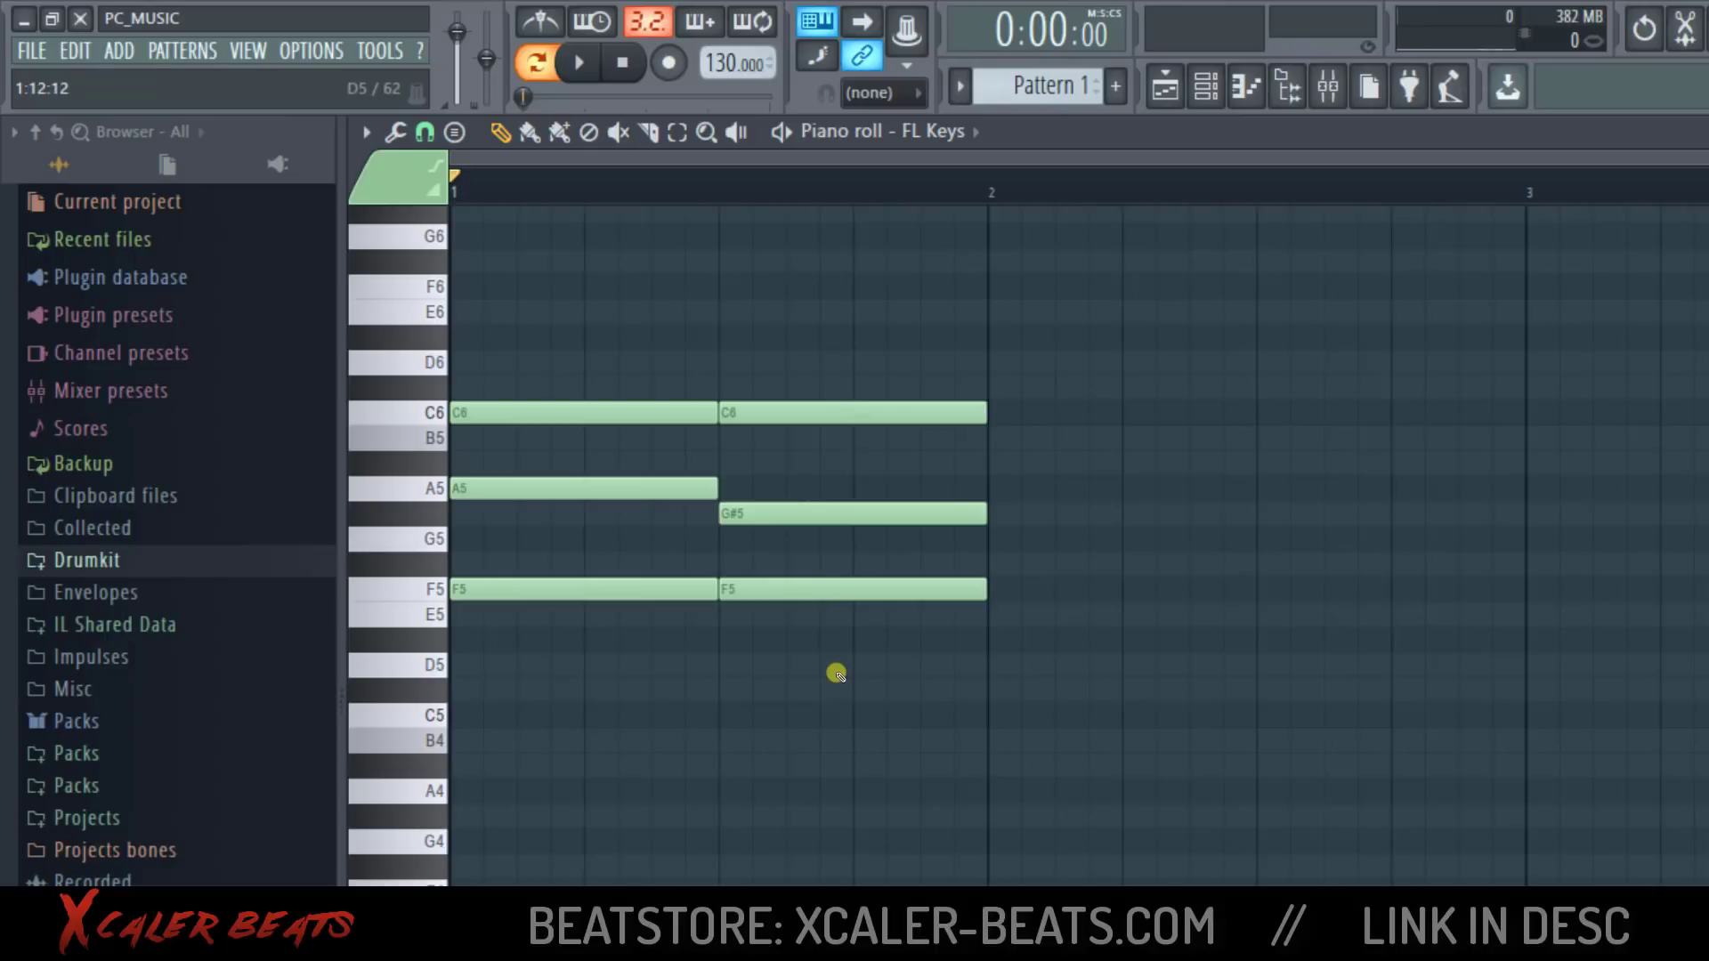
pyautogui.hotkey('ctrl', 'z')
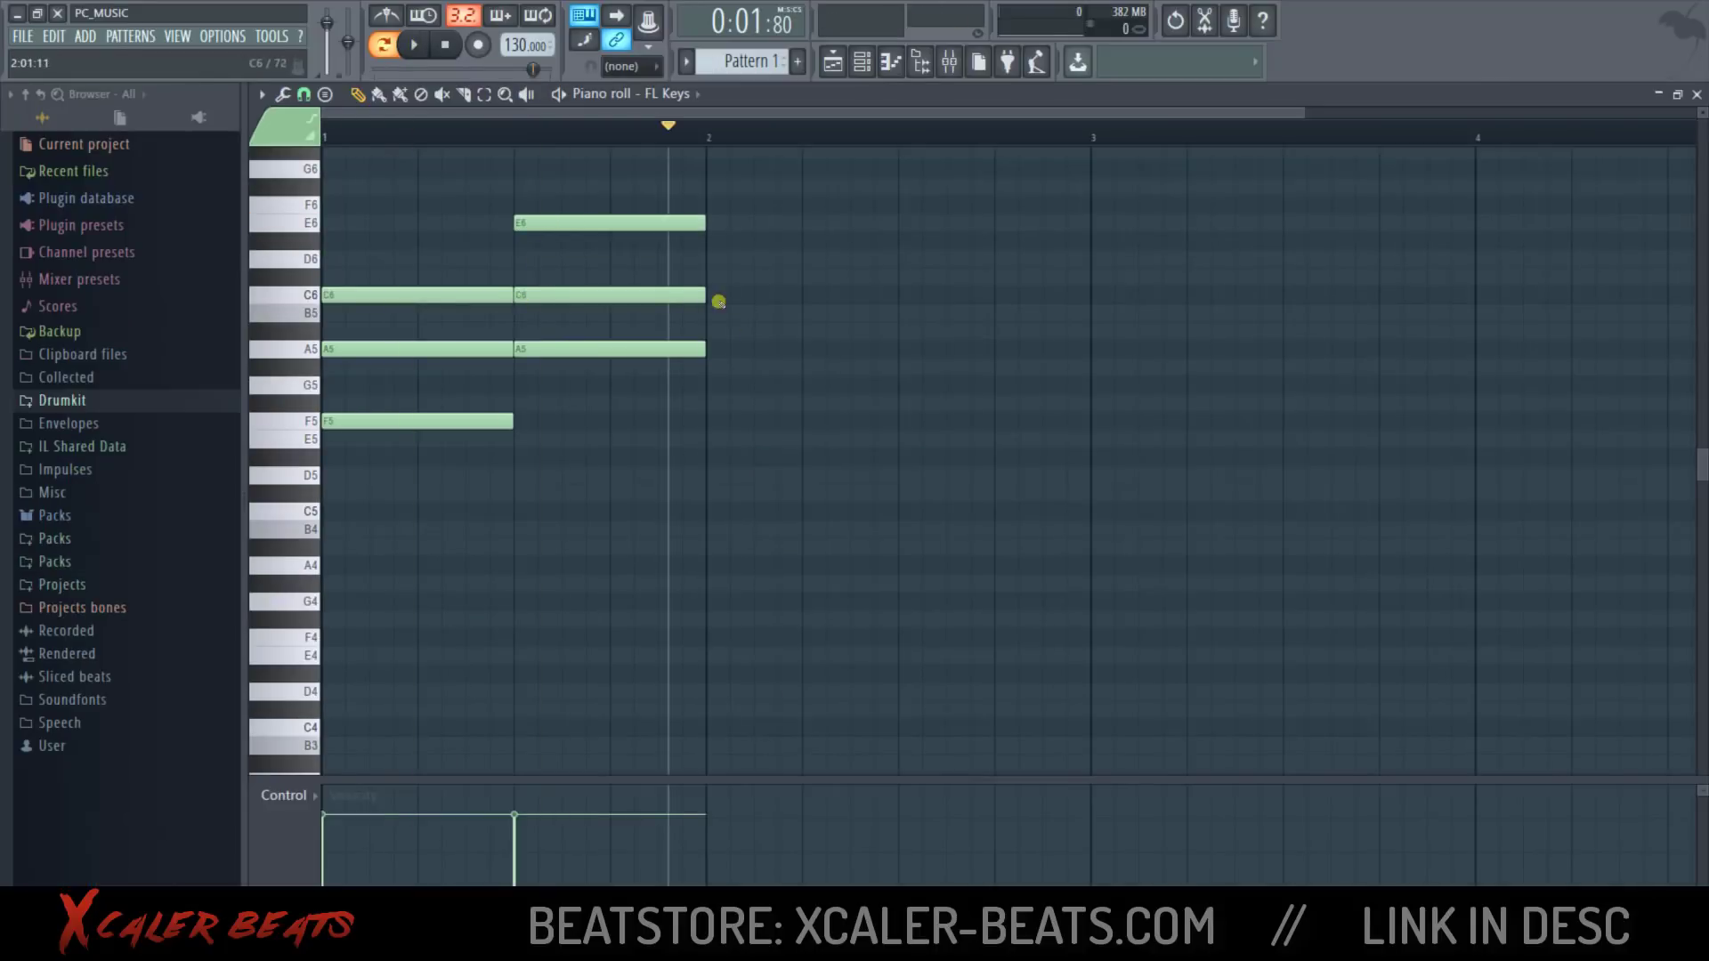
# Build the F# minor chord in bar 2, lowering the G#5 note to F#5
pyautogui.click(708, 366)
pyautogui.moveTo(712, 366); pyautogui.dragTo(712, 403)
pyautogui.click(712, 349)
pyautogui.click(712, 277)
# Add the D major chord rooted on D5 and play the four-chord progression
pyautogui.click(908, 474)
pyautogui.click(908, 349)
pyautogui.click(908, 403)
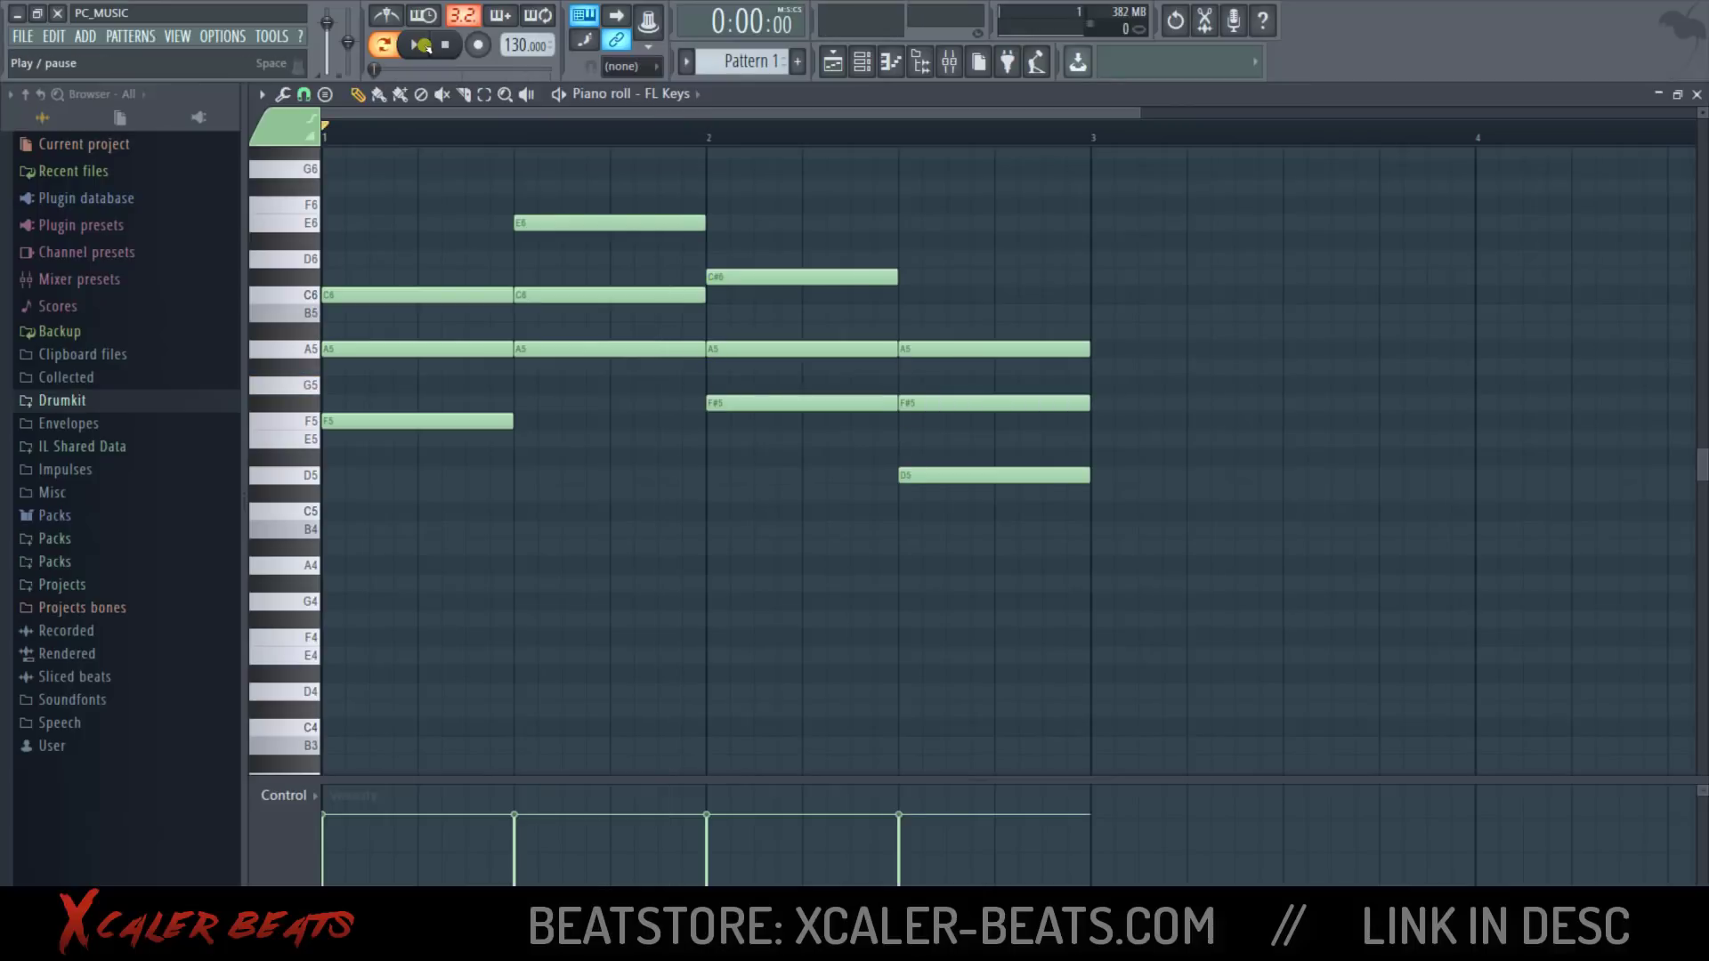
pyautogui.press('space')
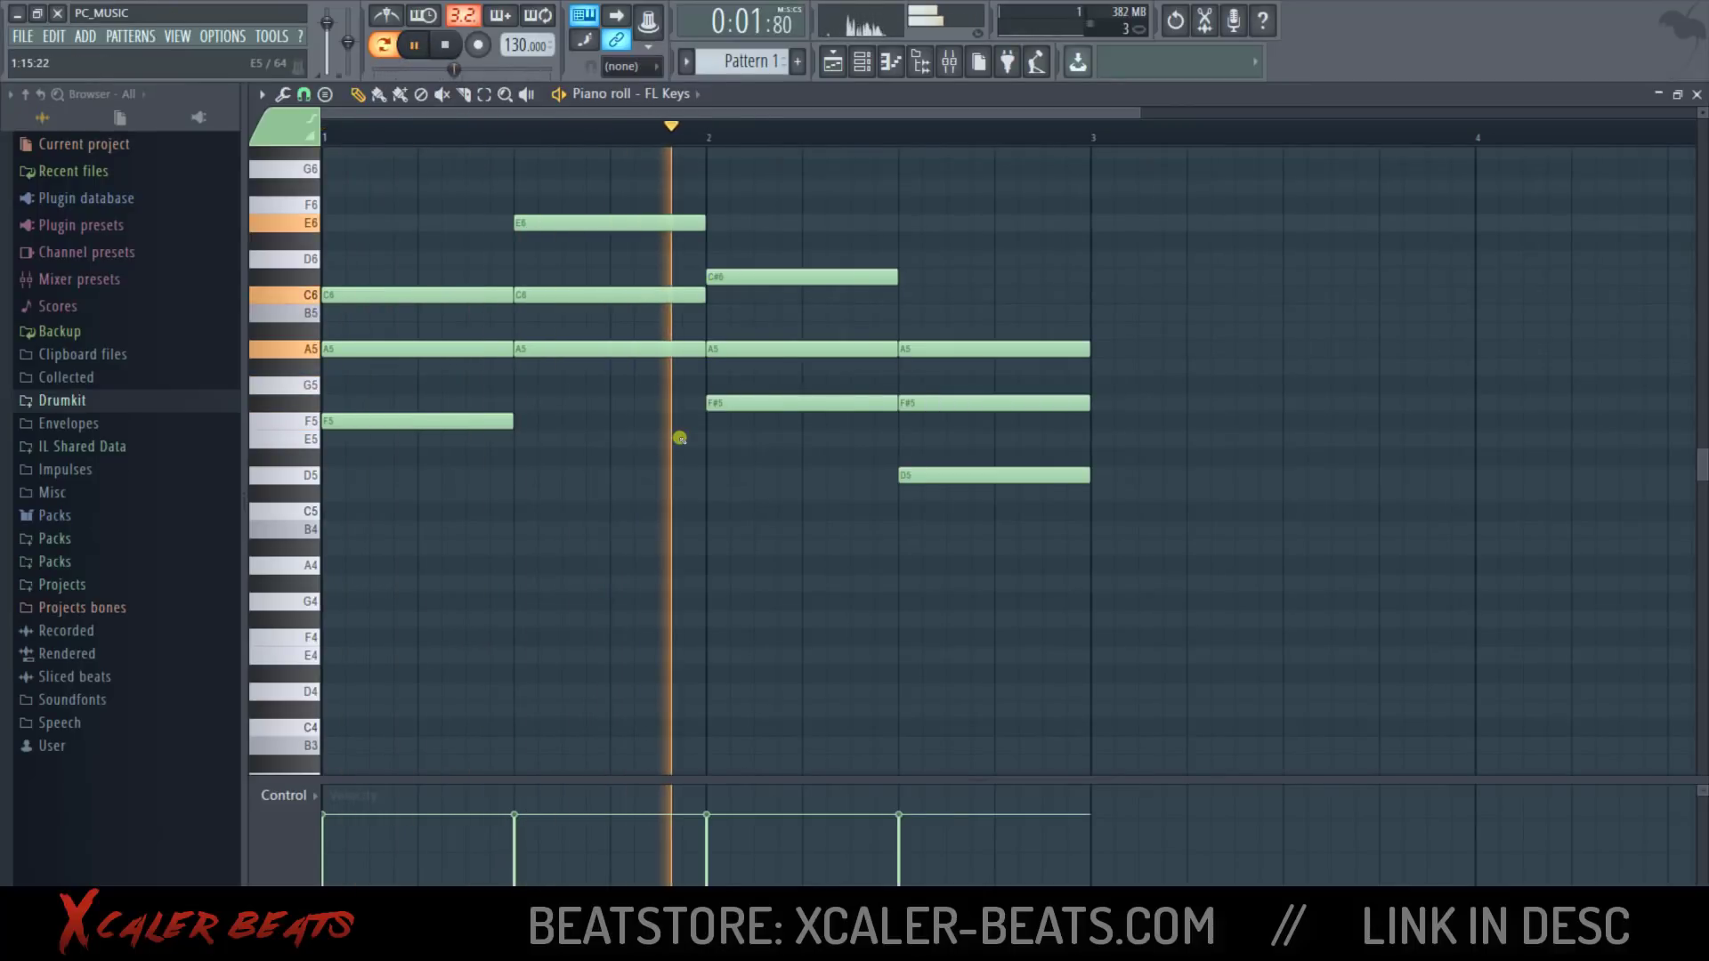
pyautogui.press('space')
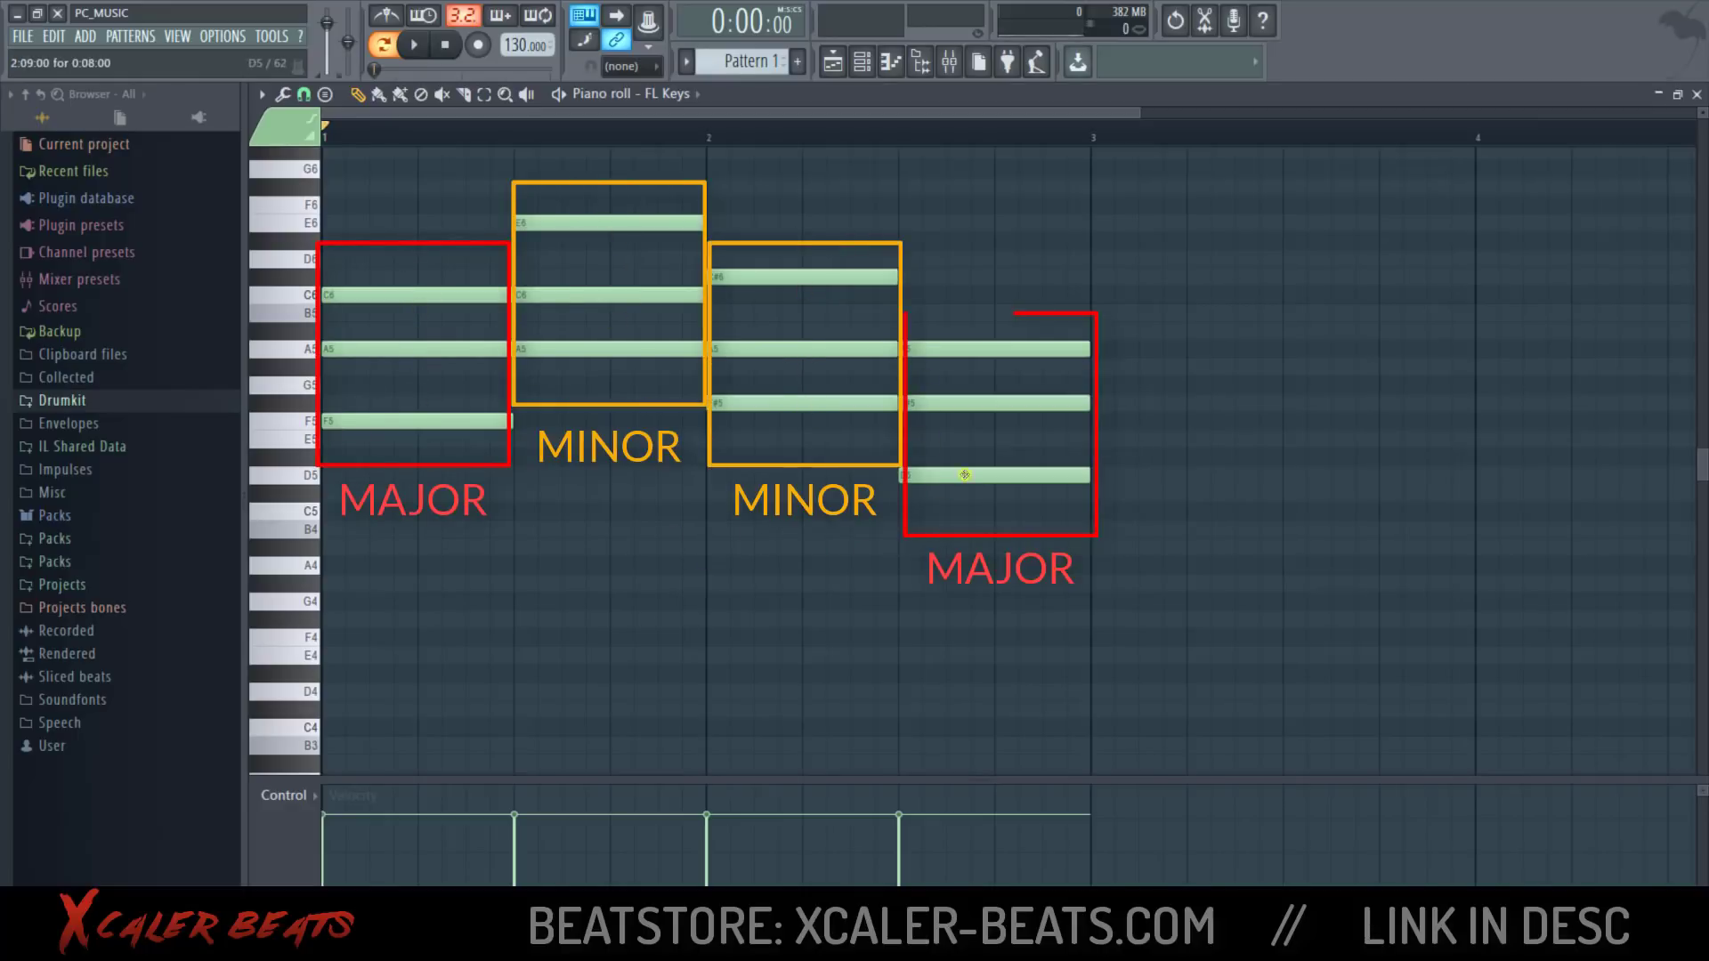
# Select all twelve notes, duplicate them after bar 3 with Ctrl+B, then deselect
pyautogui.scroll(-4, 1113, 491)
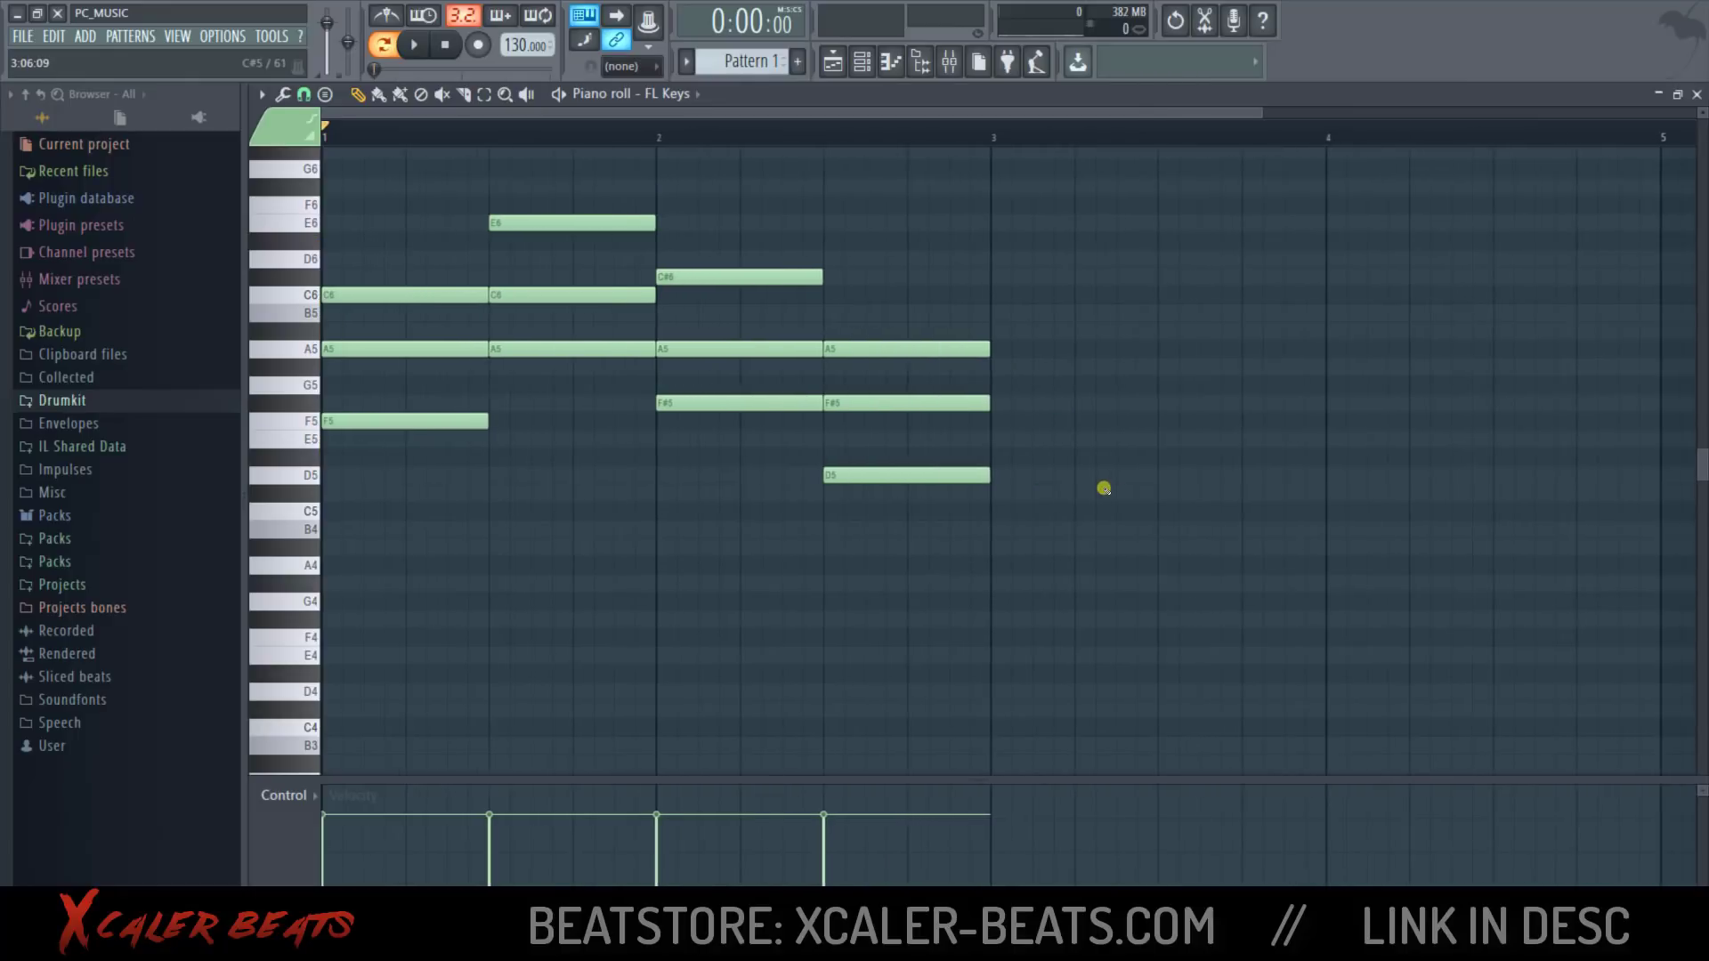
pyautogui.moveTo(1020, 586); pyautogui.dragTo(323, 158)
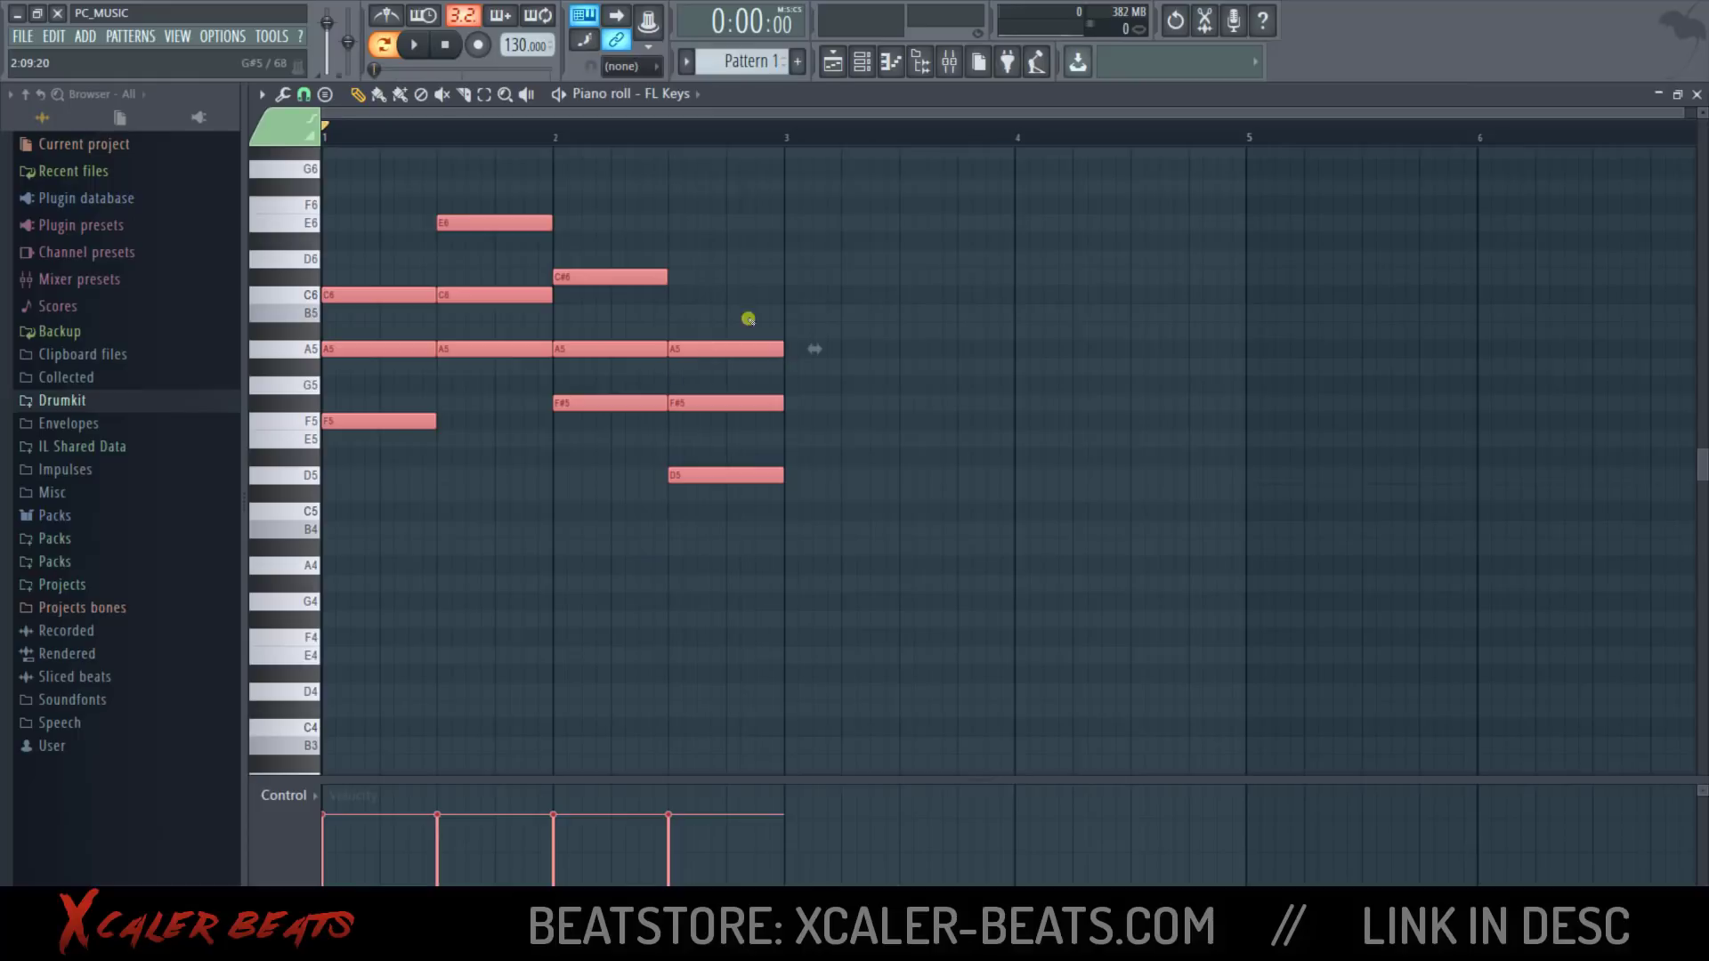
pyautogui.hotkey('ctrl', 'b')
pyautogui.hotkey('ctrl', 'd')
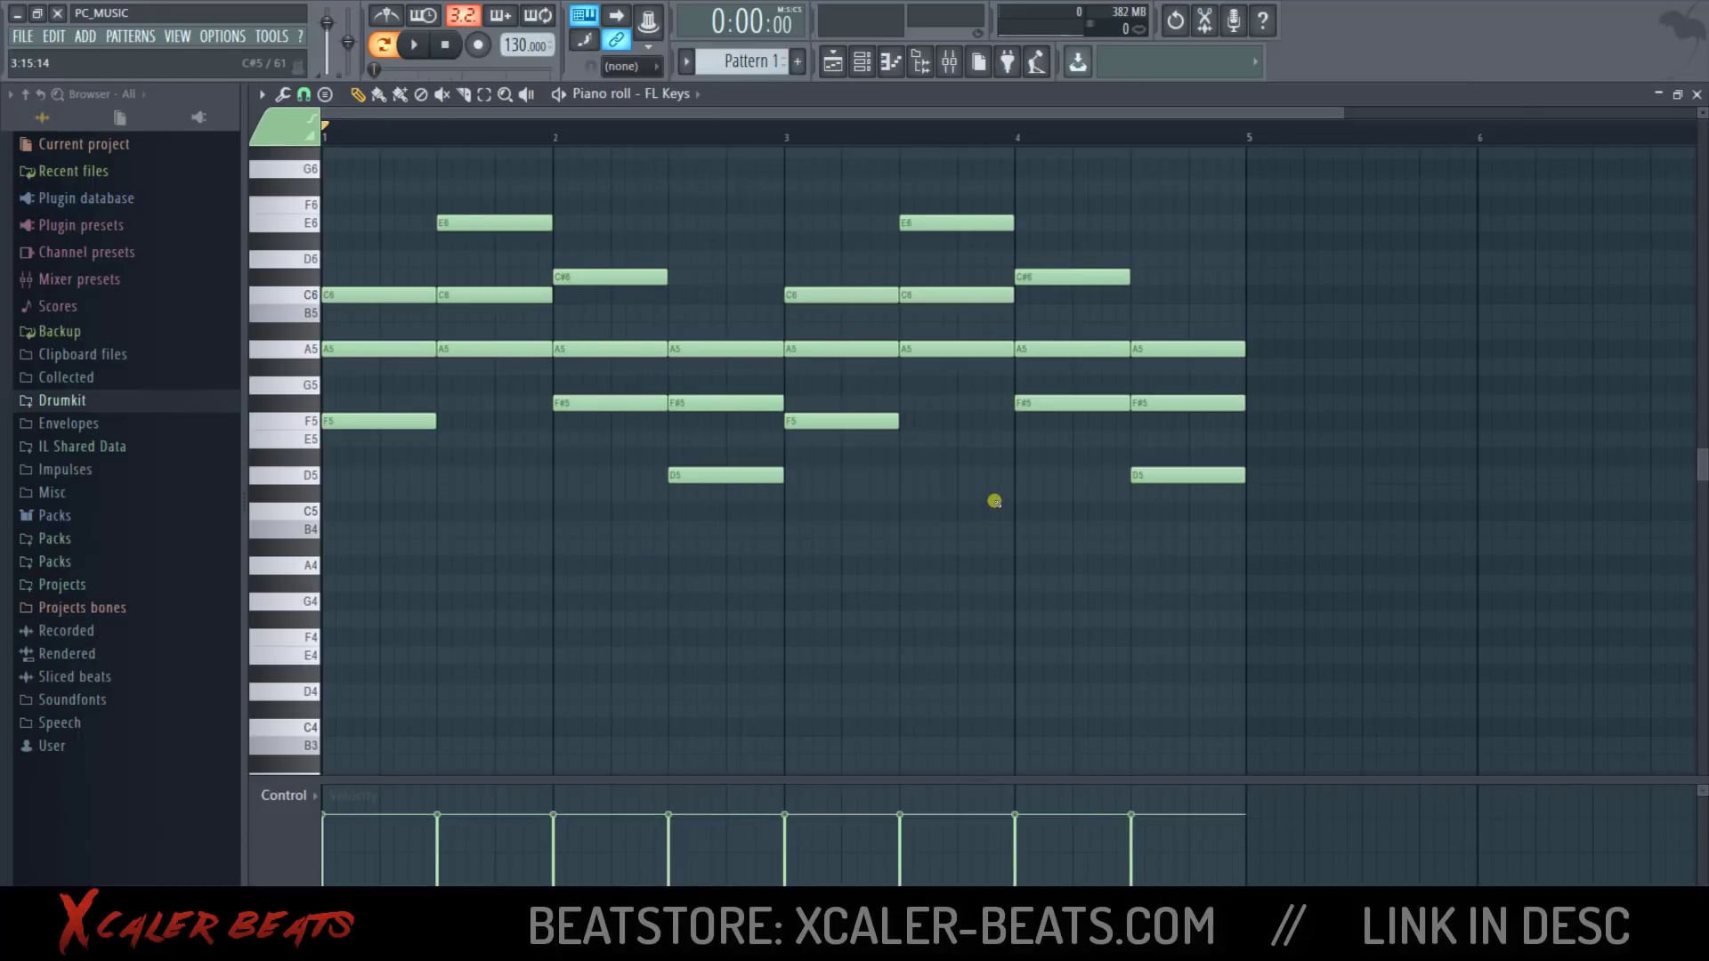
pyautogui.hscroll(1, 995, 503)
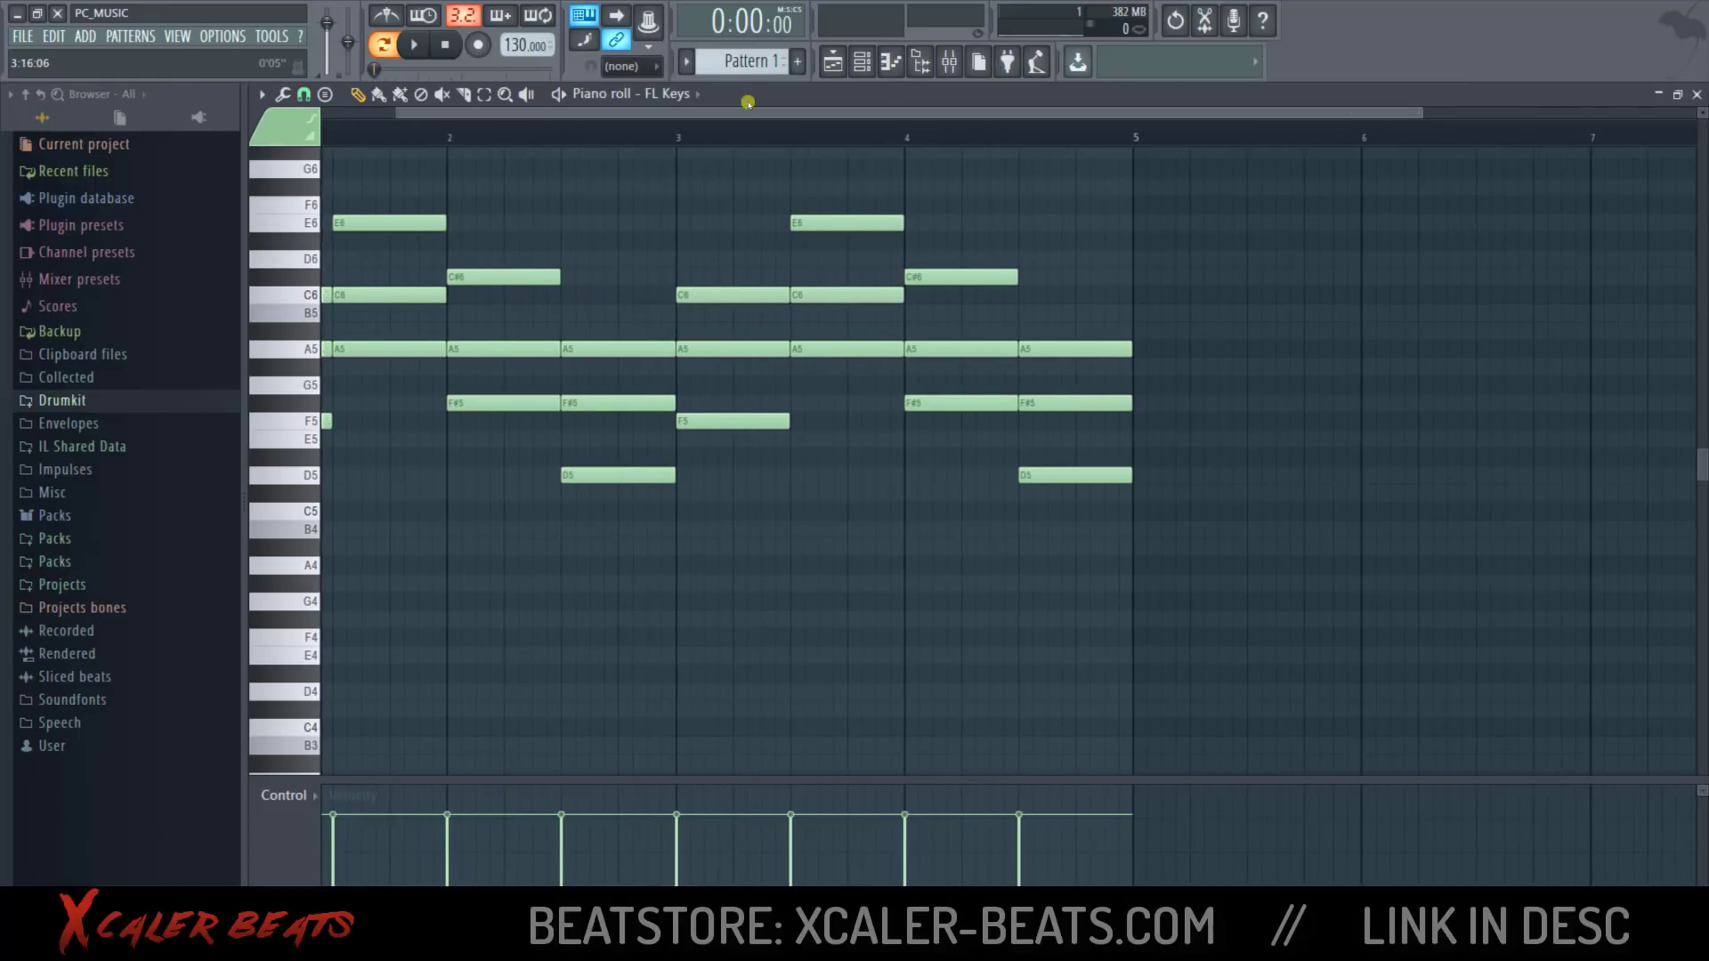
pyautogui.moveTo(893, 114); pyautogui.dragTo(799, 415)
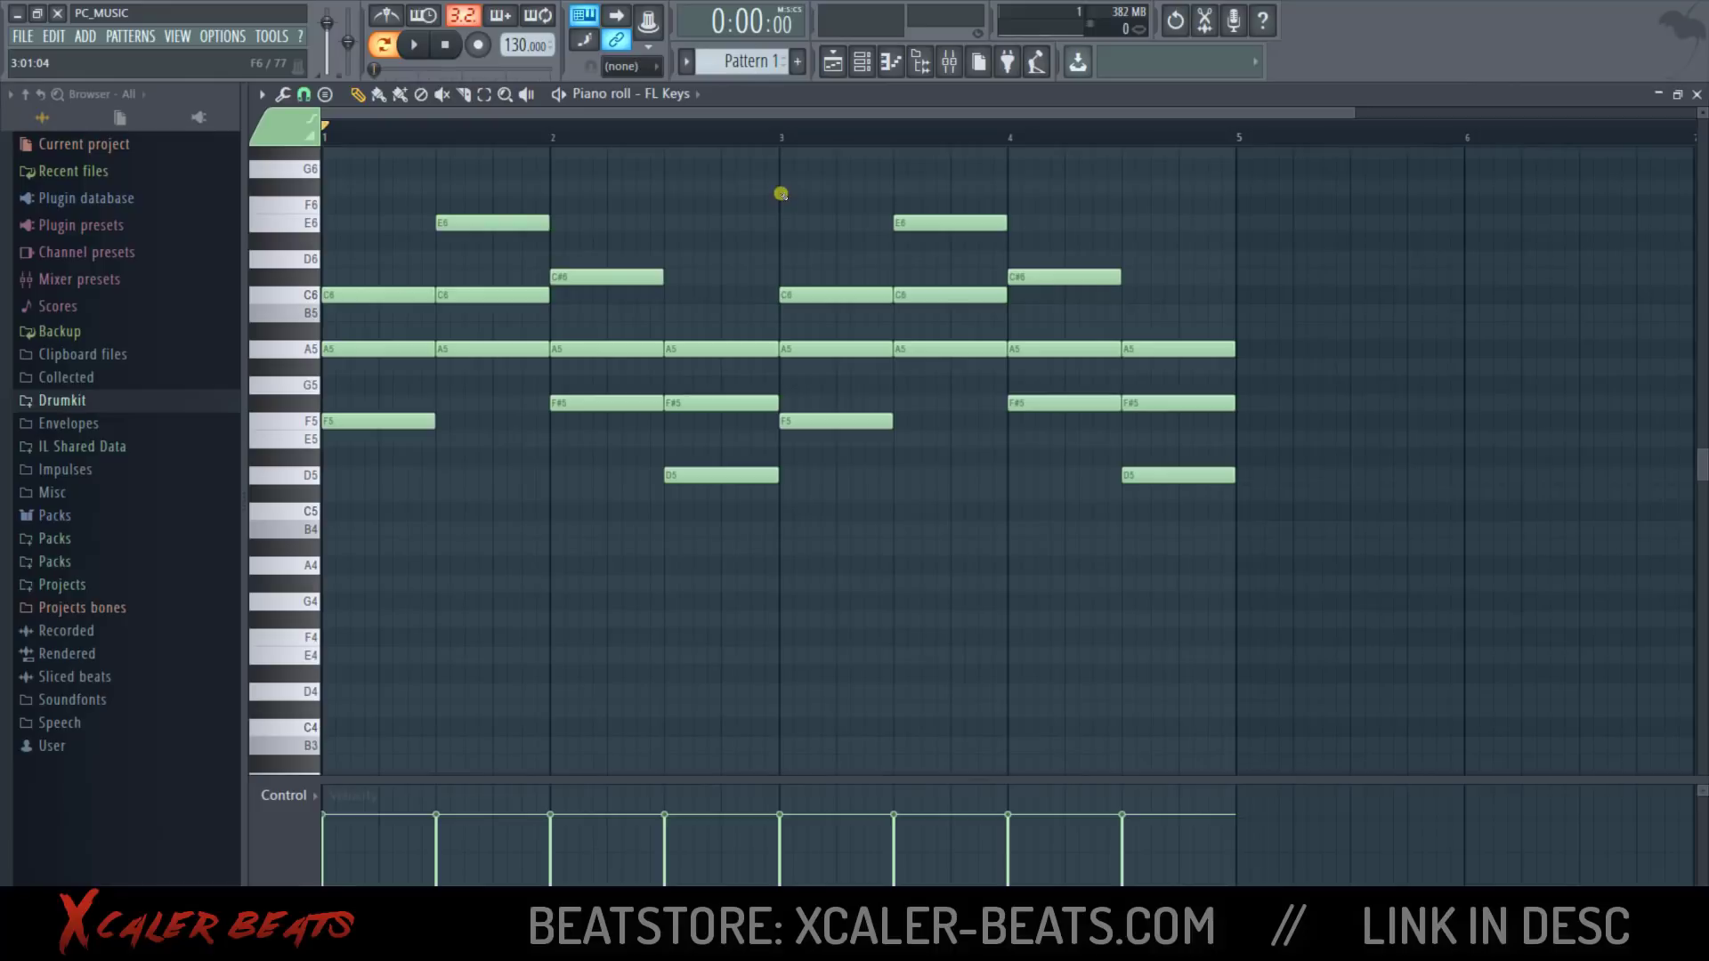
# Move the top notes E6, C#6 and A5 down an octave, then play back the inversions
pyautogui.keyDown('ctrl'); pyautogui.click(939, 221); pyautogui.keyUp('ctrl')
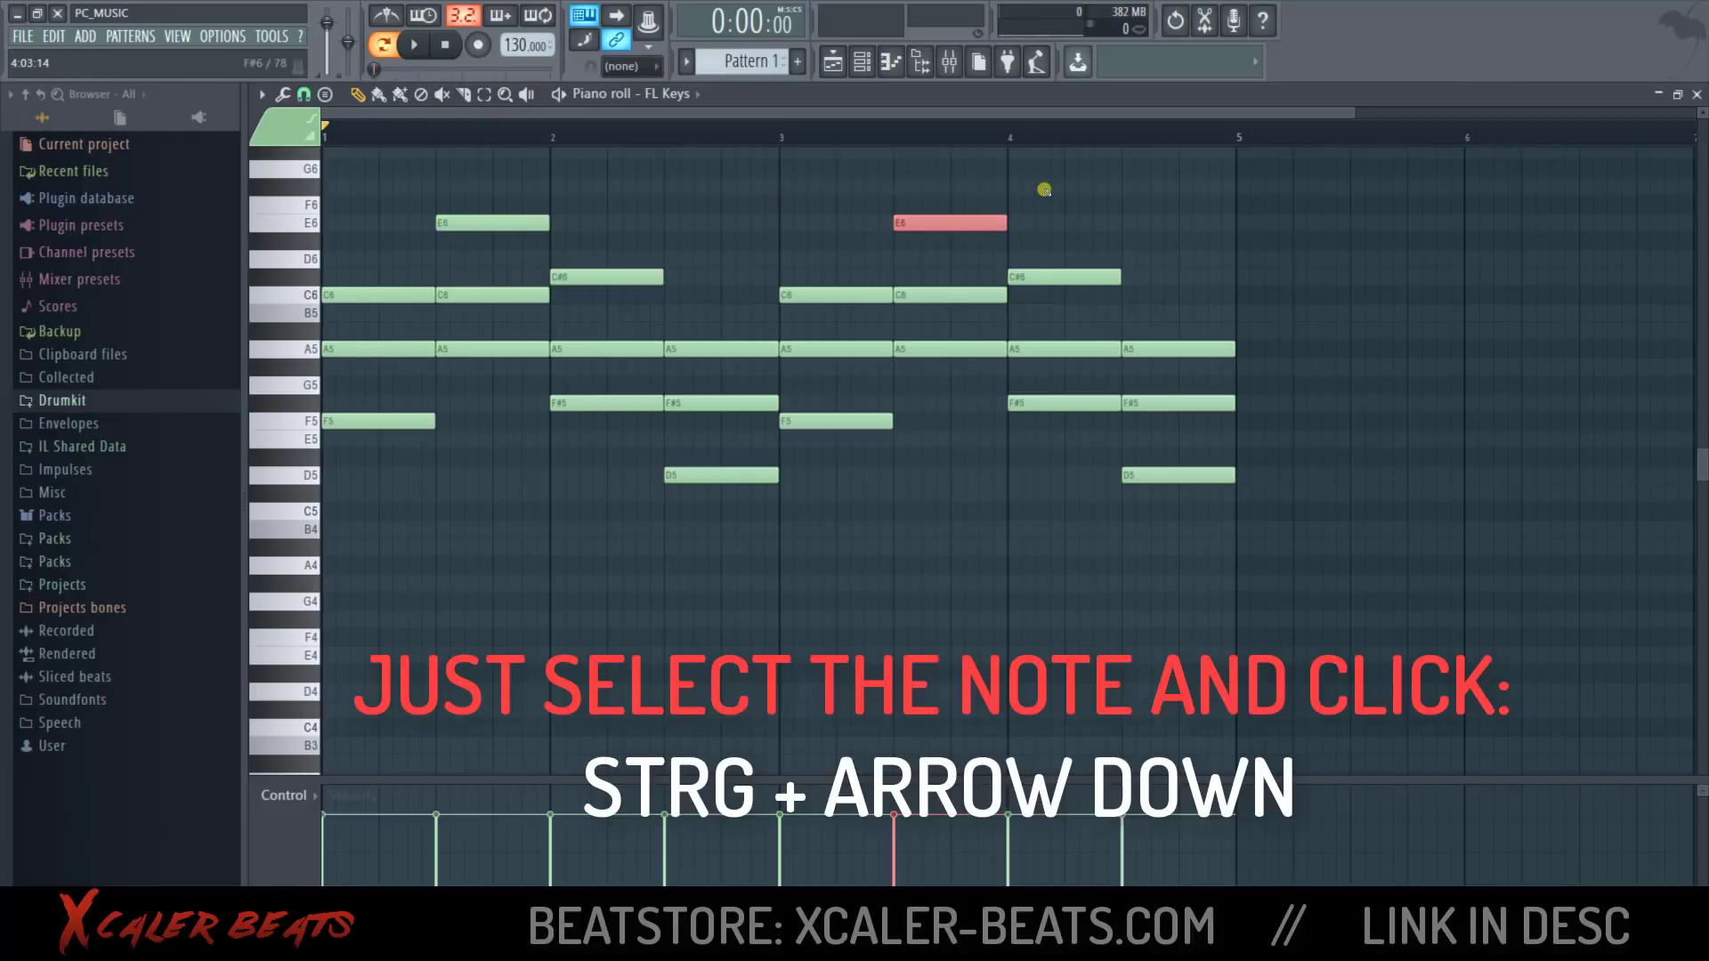
pyautogui.hotkey('ctrl', 'Down')
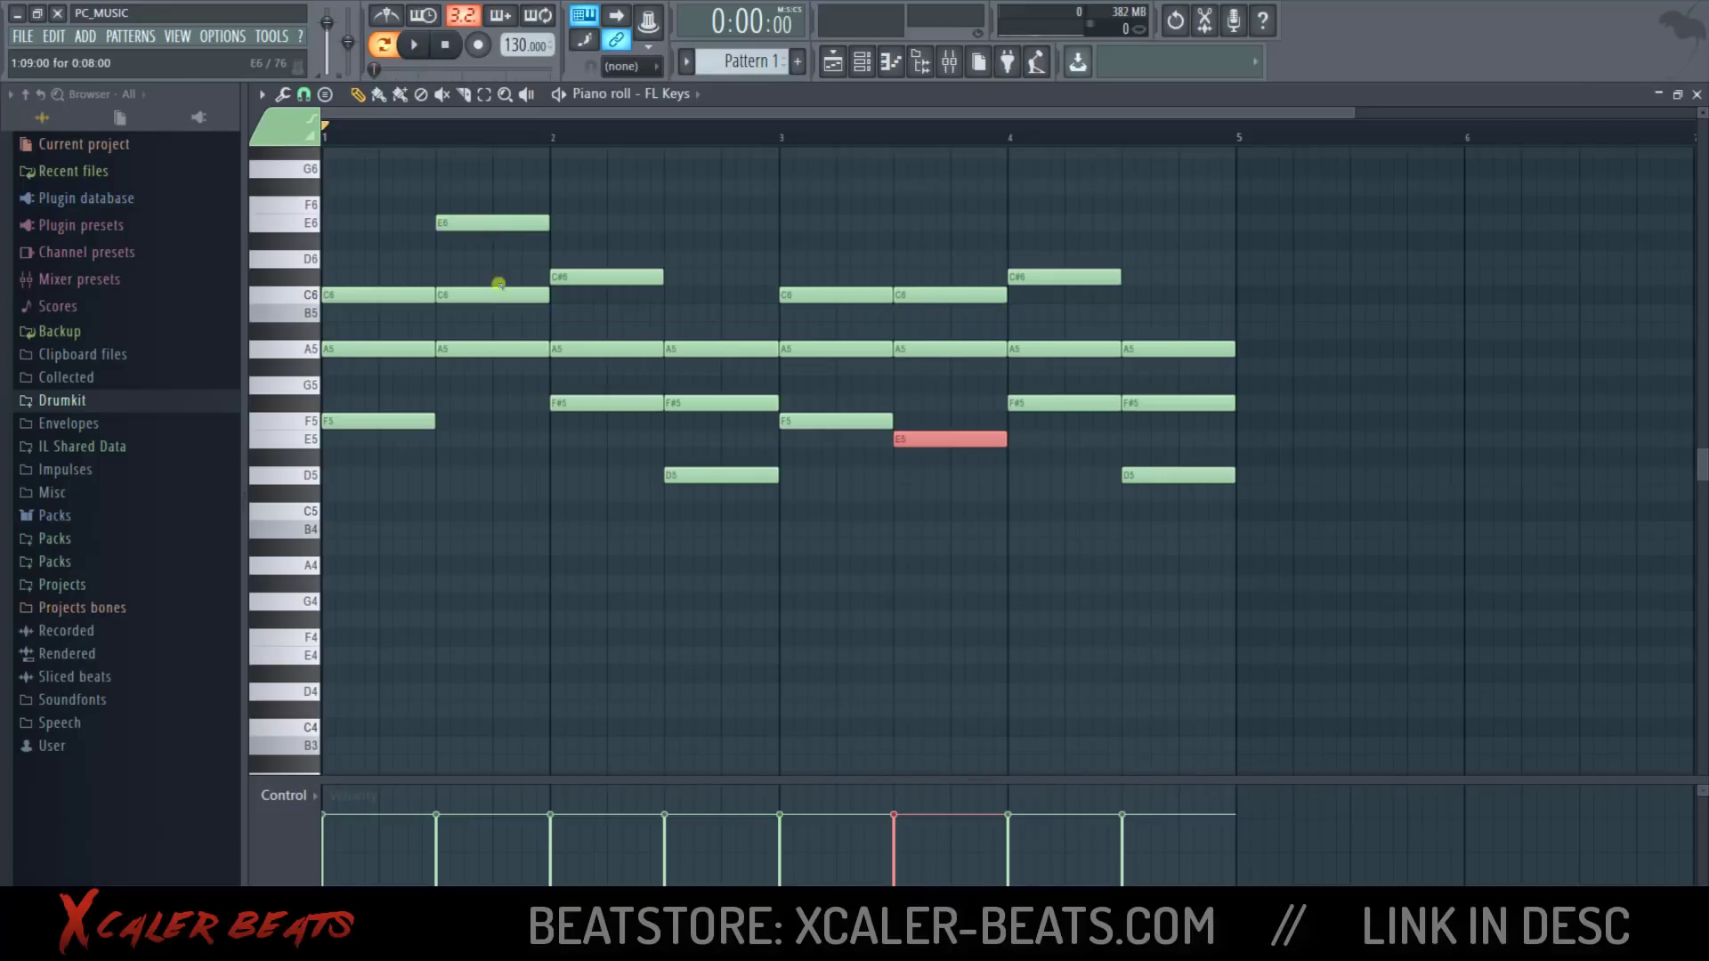
pyautogui.click(414, 44)
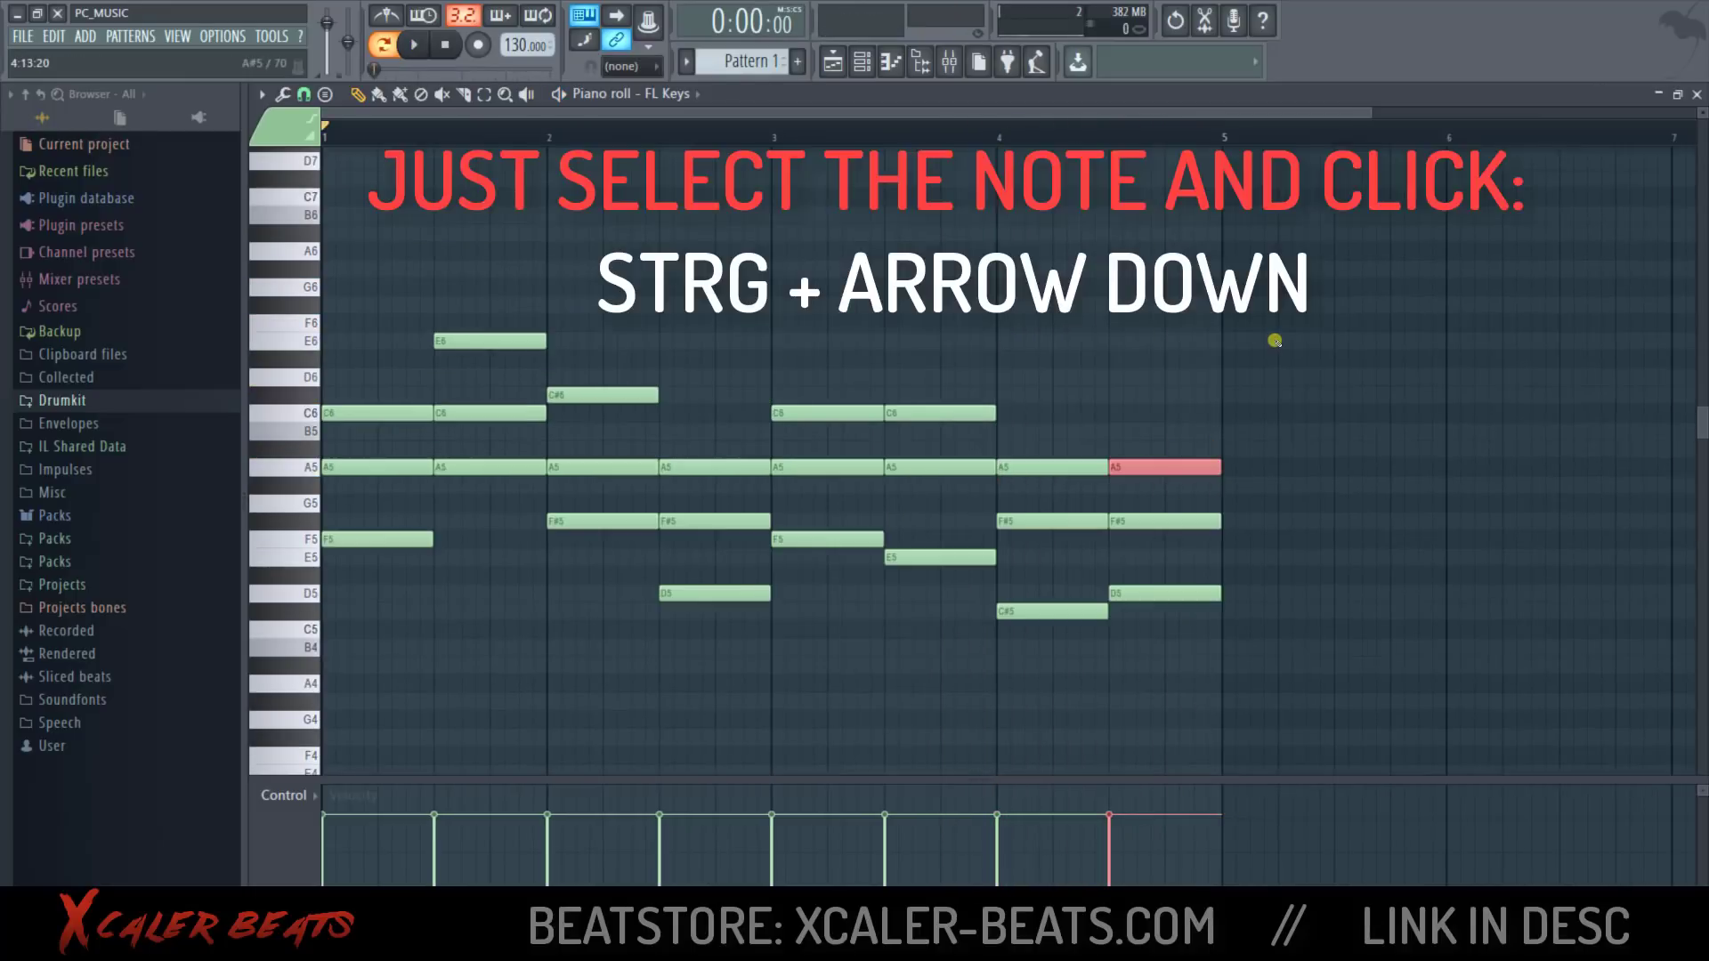
pyautogui.hotkey('ctrl', 'Down')
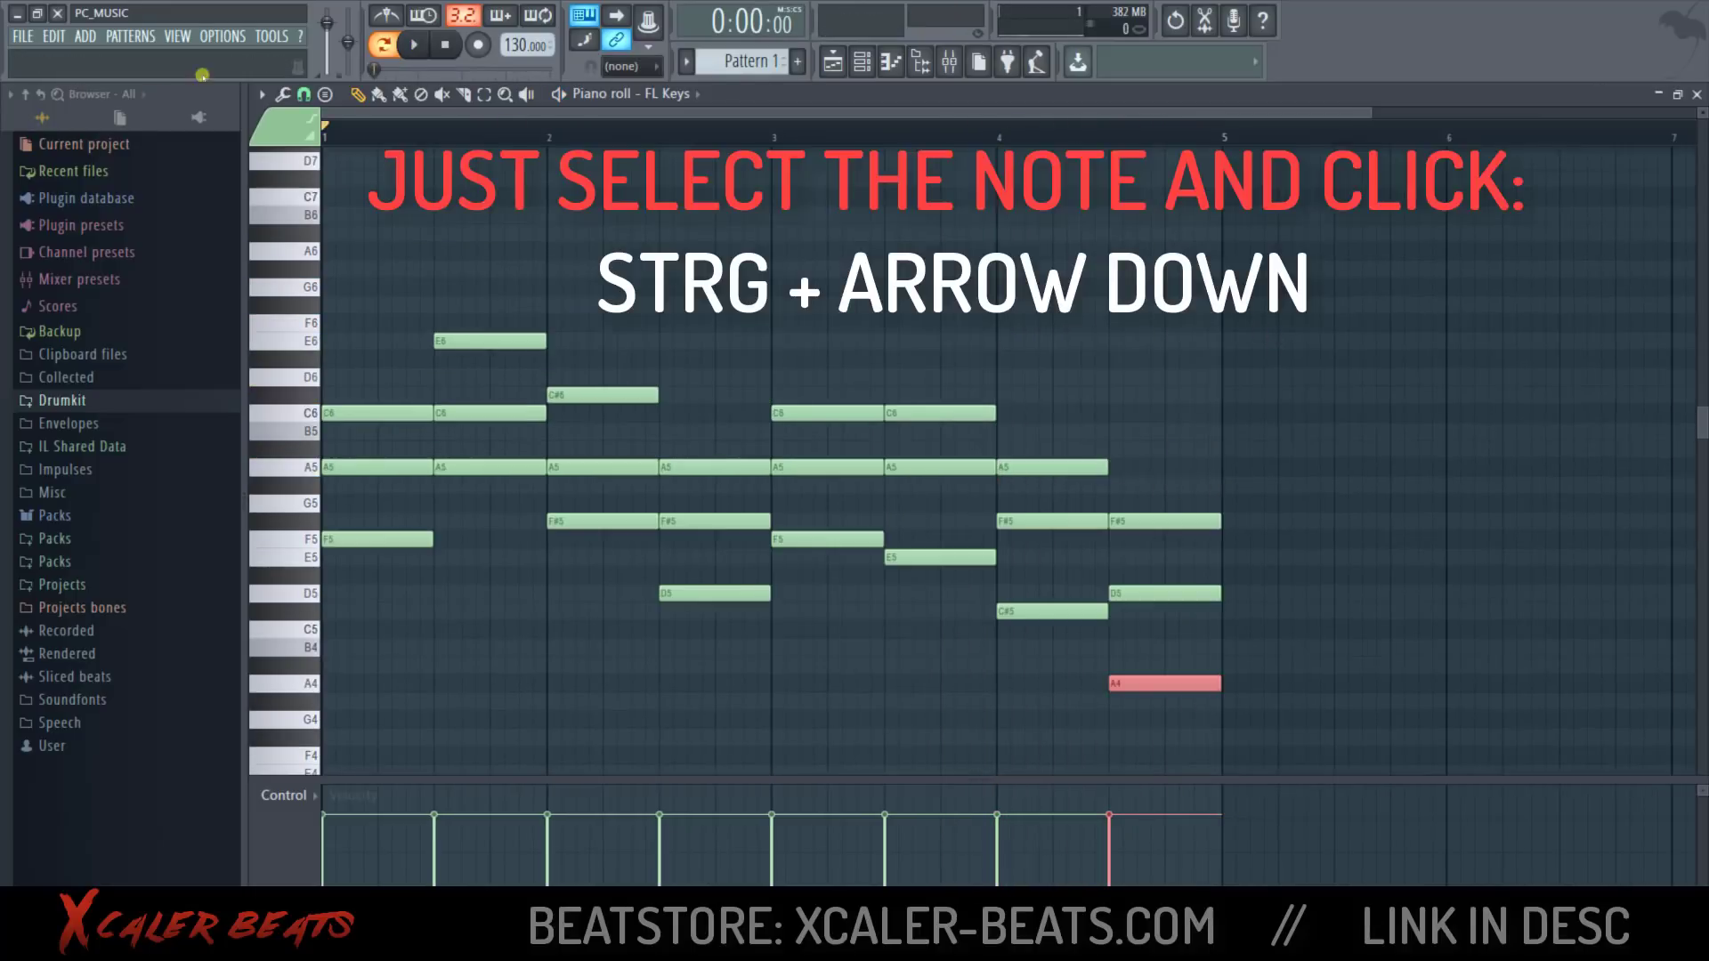
pyautogui.press('space')
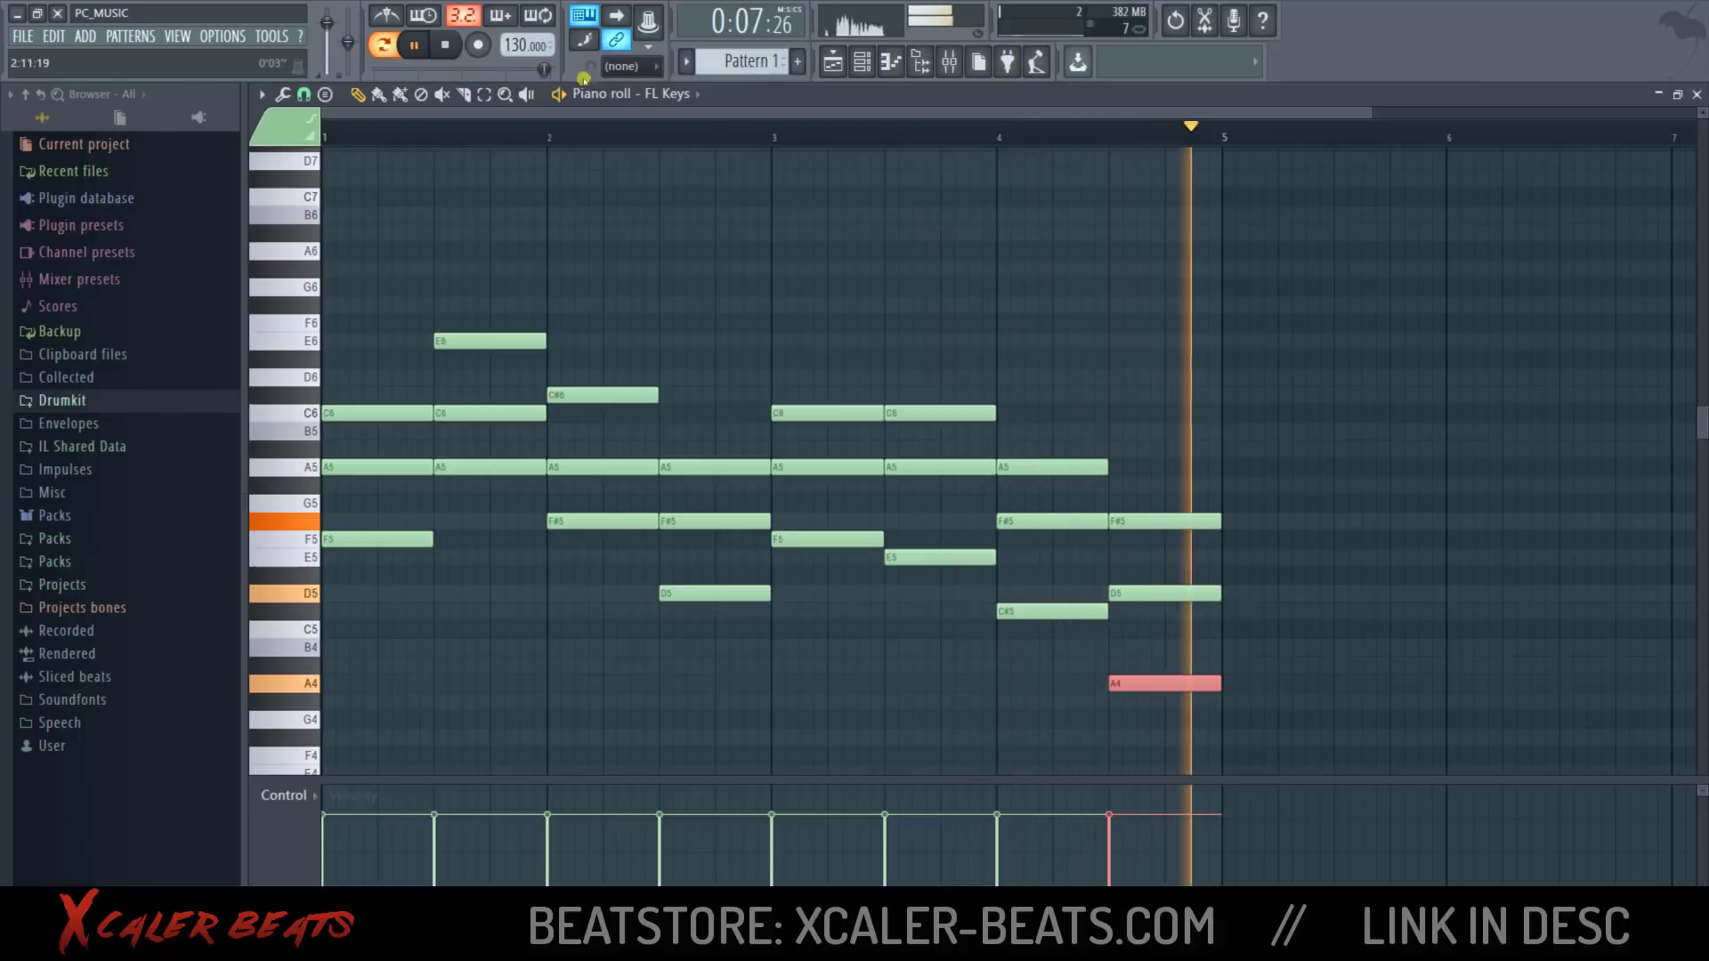
pyautogui.press('space')
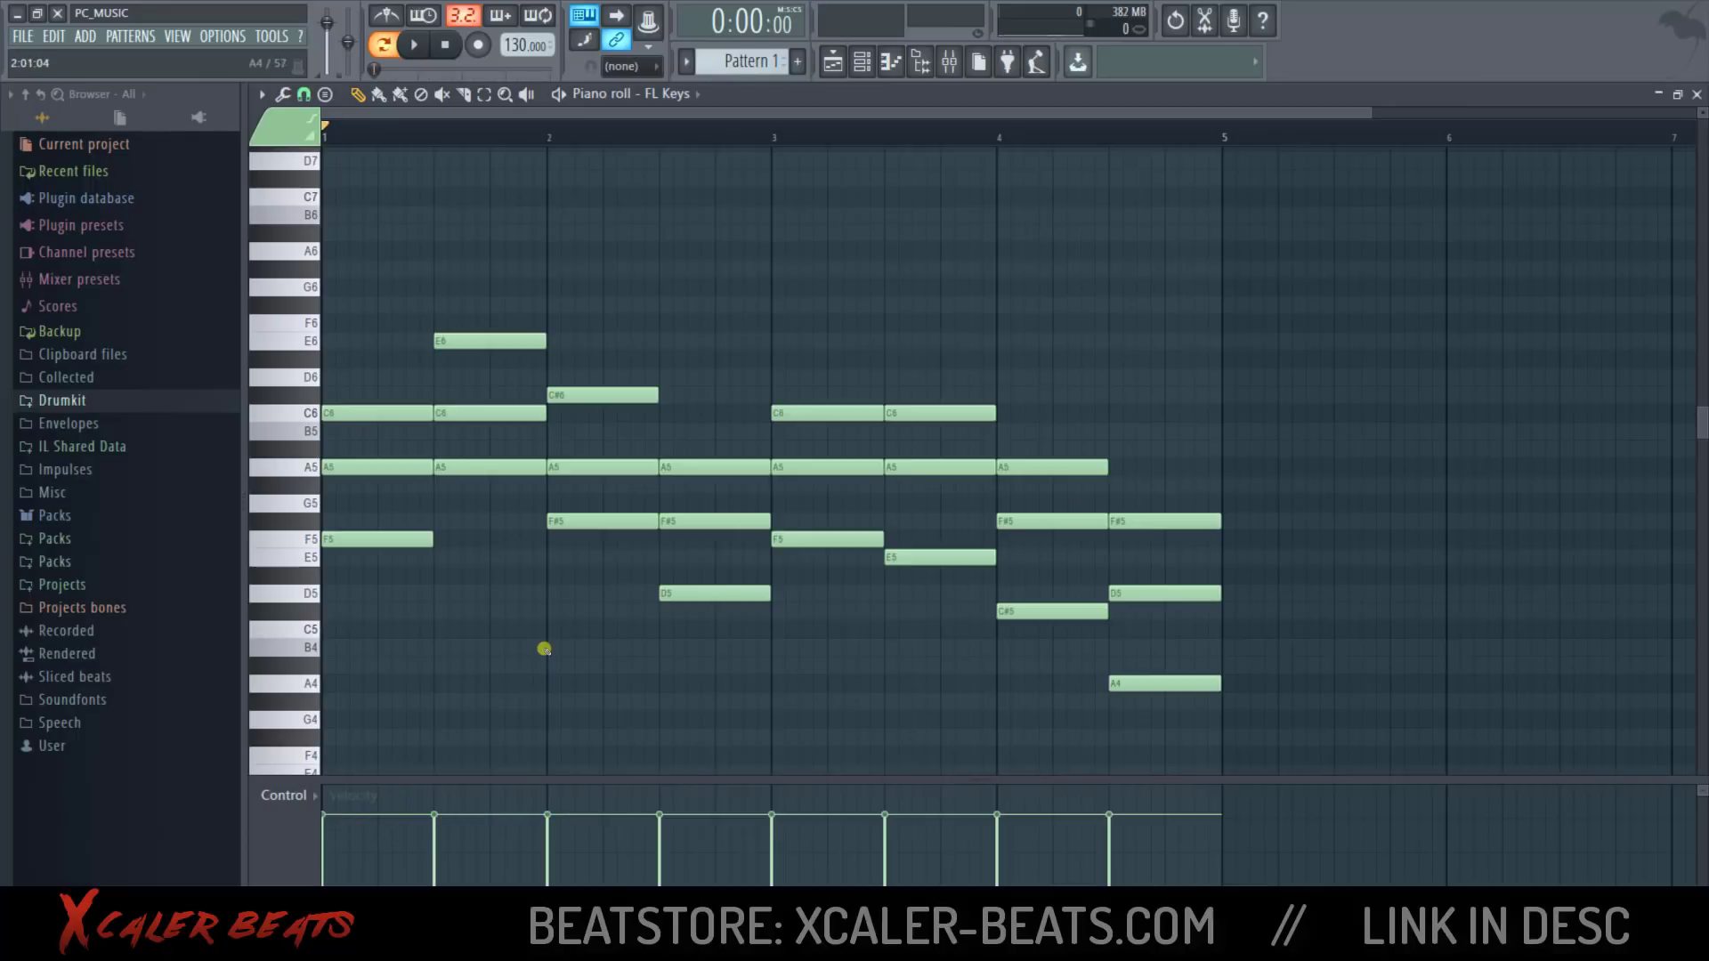
# Strumize all chord notes with a subtle Start Time spread, then deselect them
pyautogui.moveTo(1285, 771); pyautogui.dragTo(381, 212)
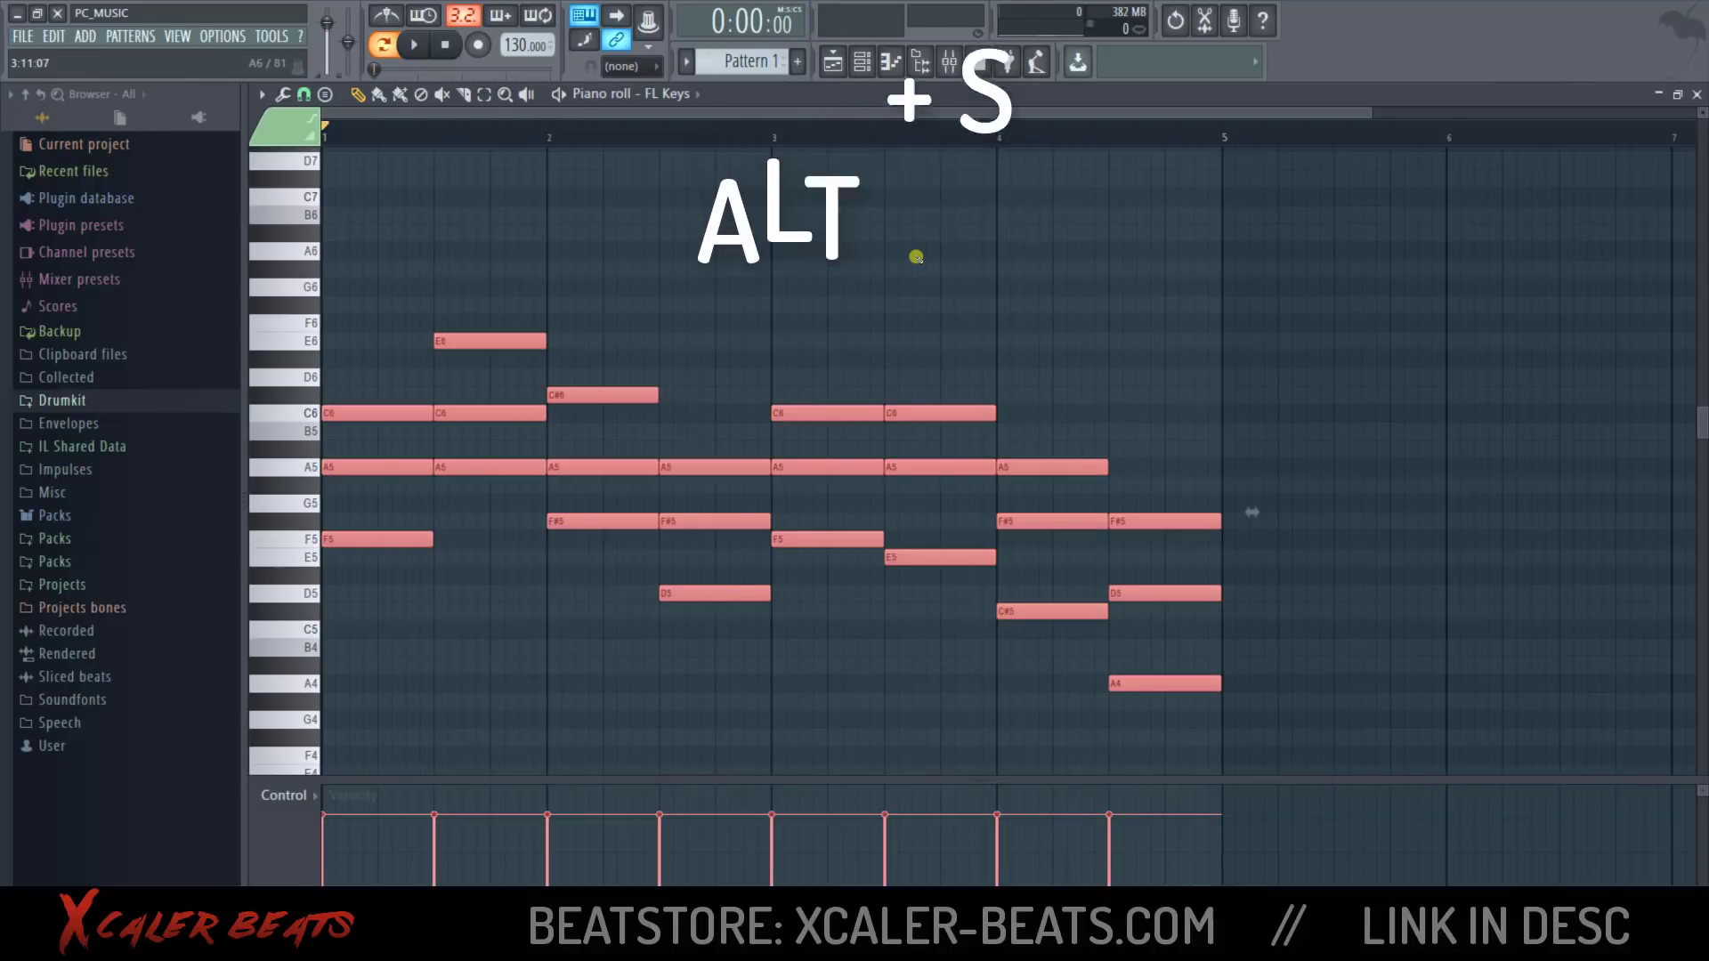
pyautogui.hotkey('alt', 's')
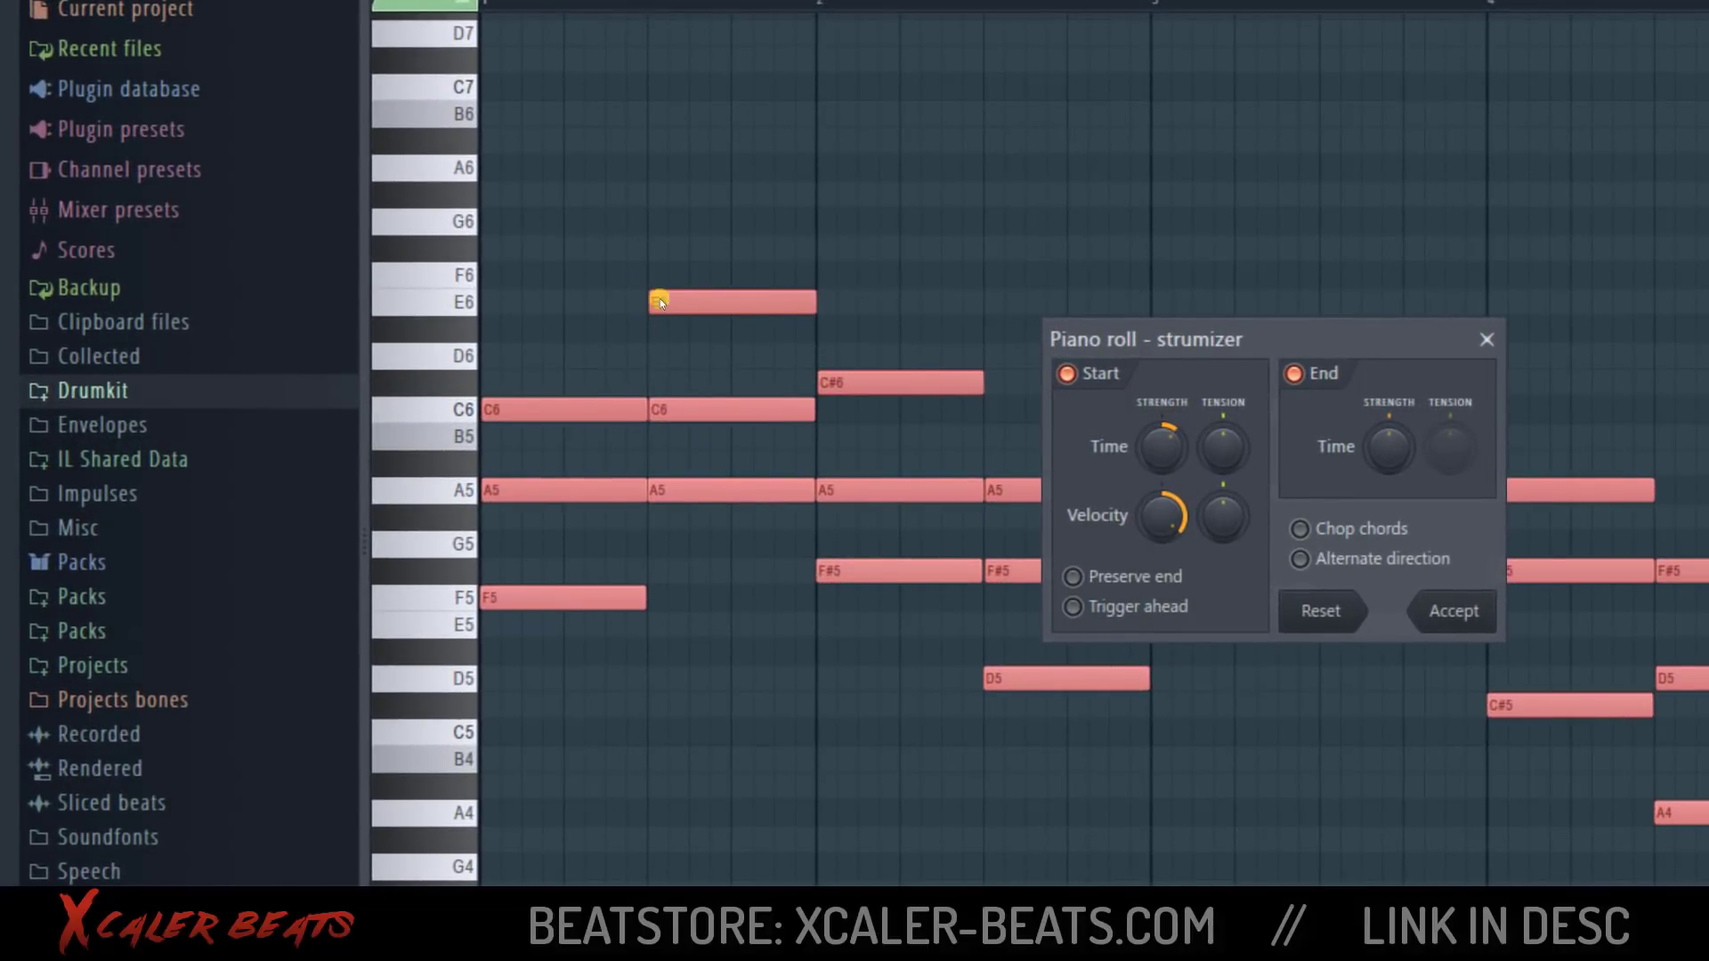
pyautogui.moveTo(1162, 448); pyautogui.dragTo(1162, 415)
pyautogui.moveTo(1190, 64); pyautogui.dragTo(1202, 152)
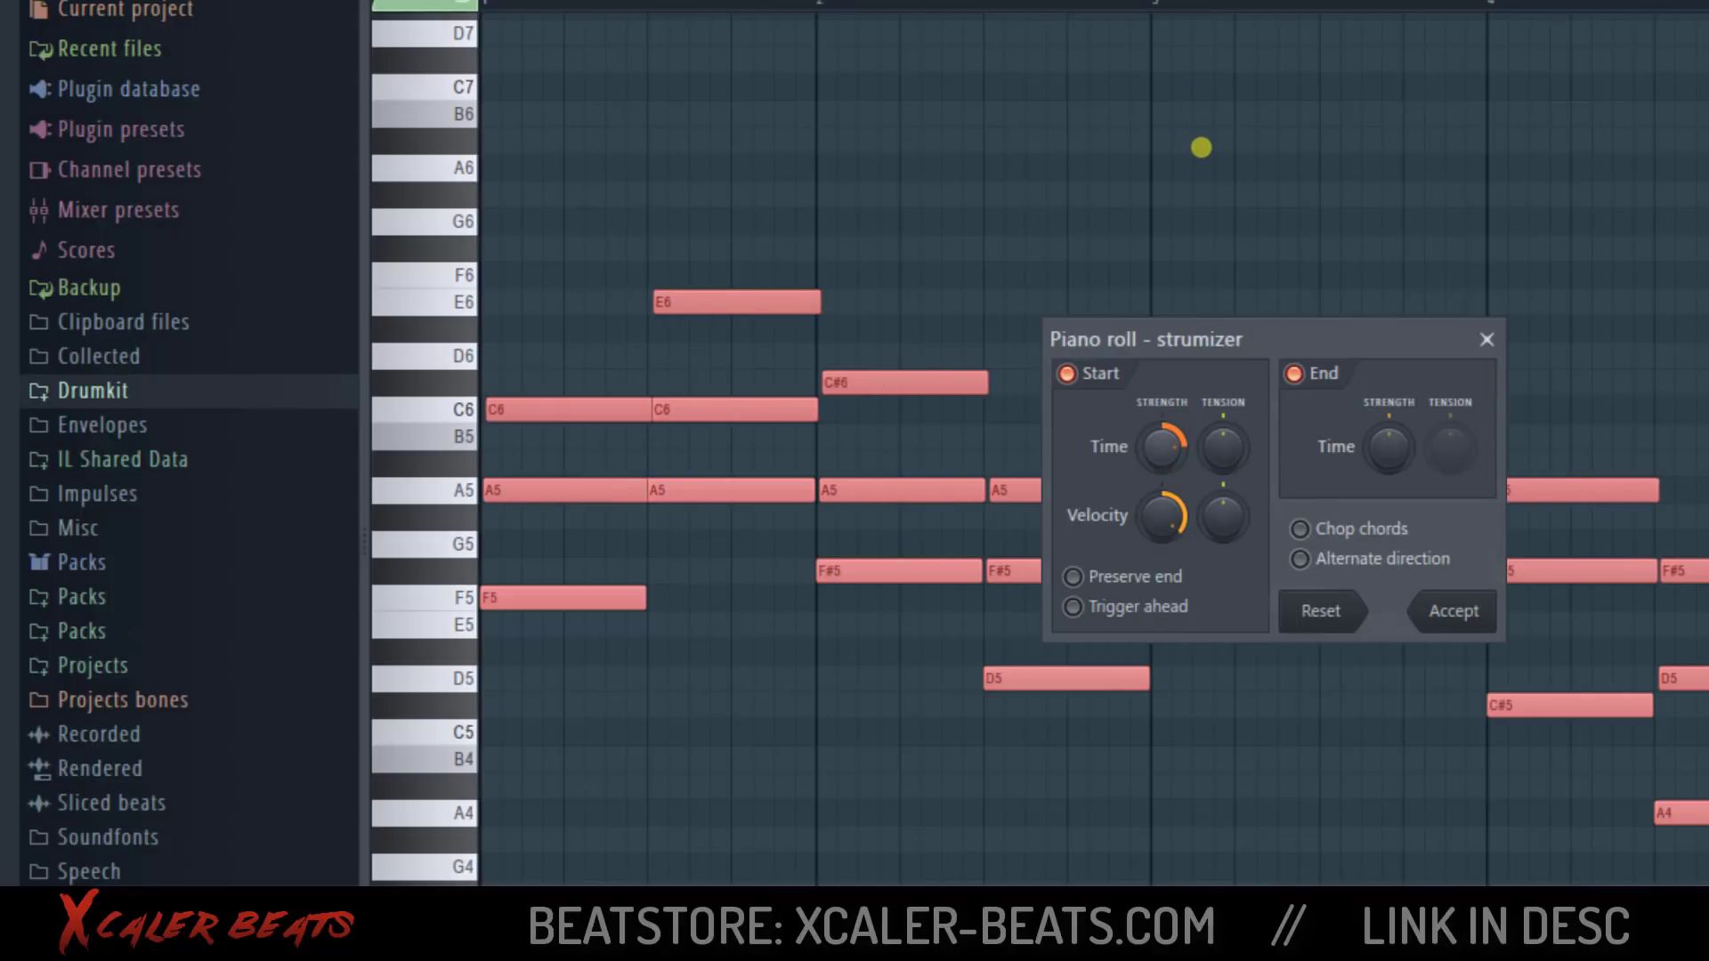
pyautogui.click(1460, 609)
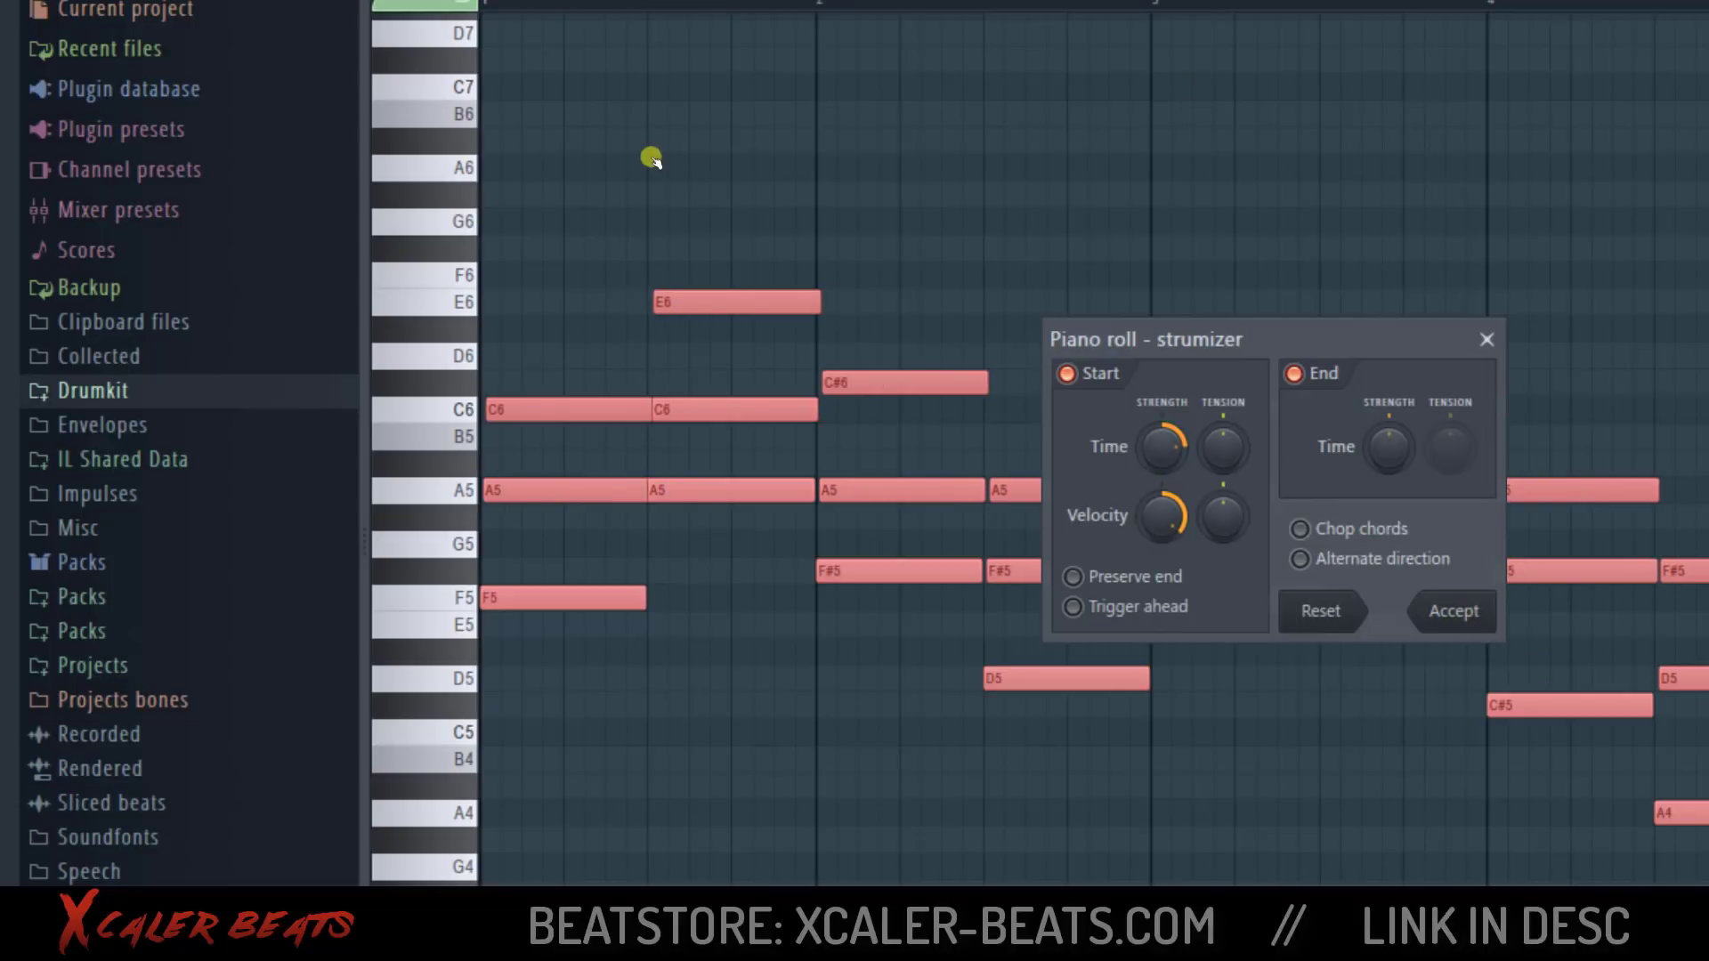
pyautogui.click(1616, 464)
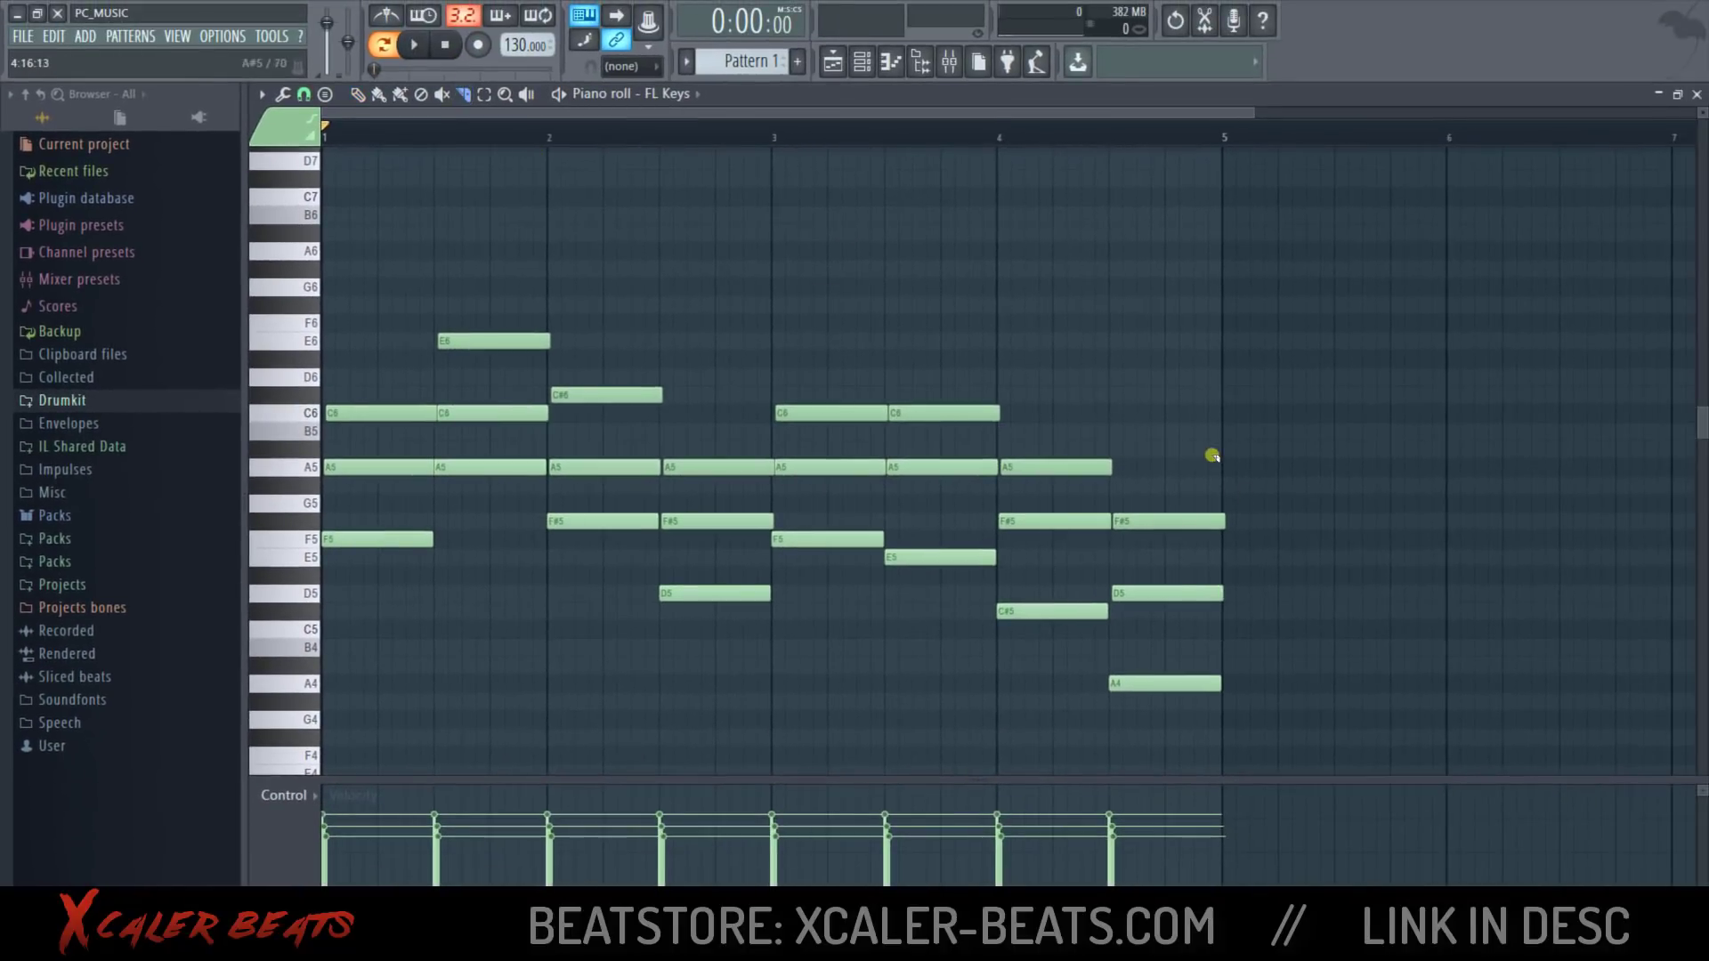
# Slice the F#5 and D5 tails at bar 5, delete the slices, and play the progression
pyautogui.moveTo(1218, 458); pyautogui.dragTo(1220, 716)
pyautogui.press('p')
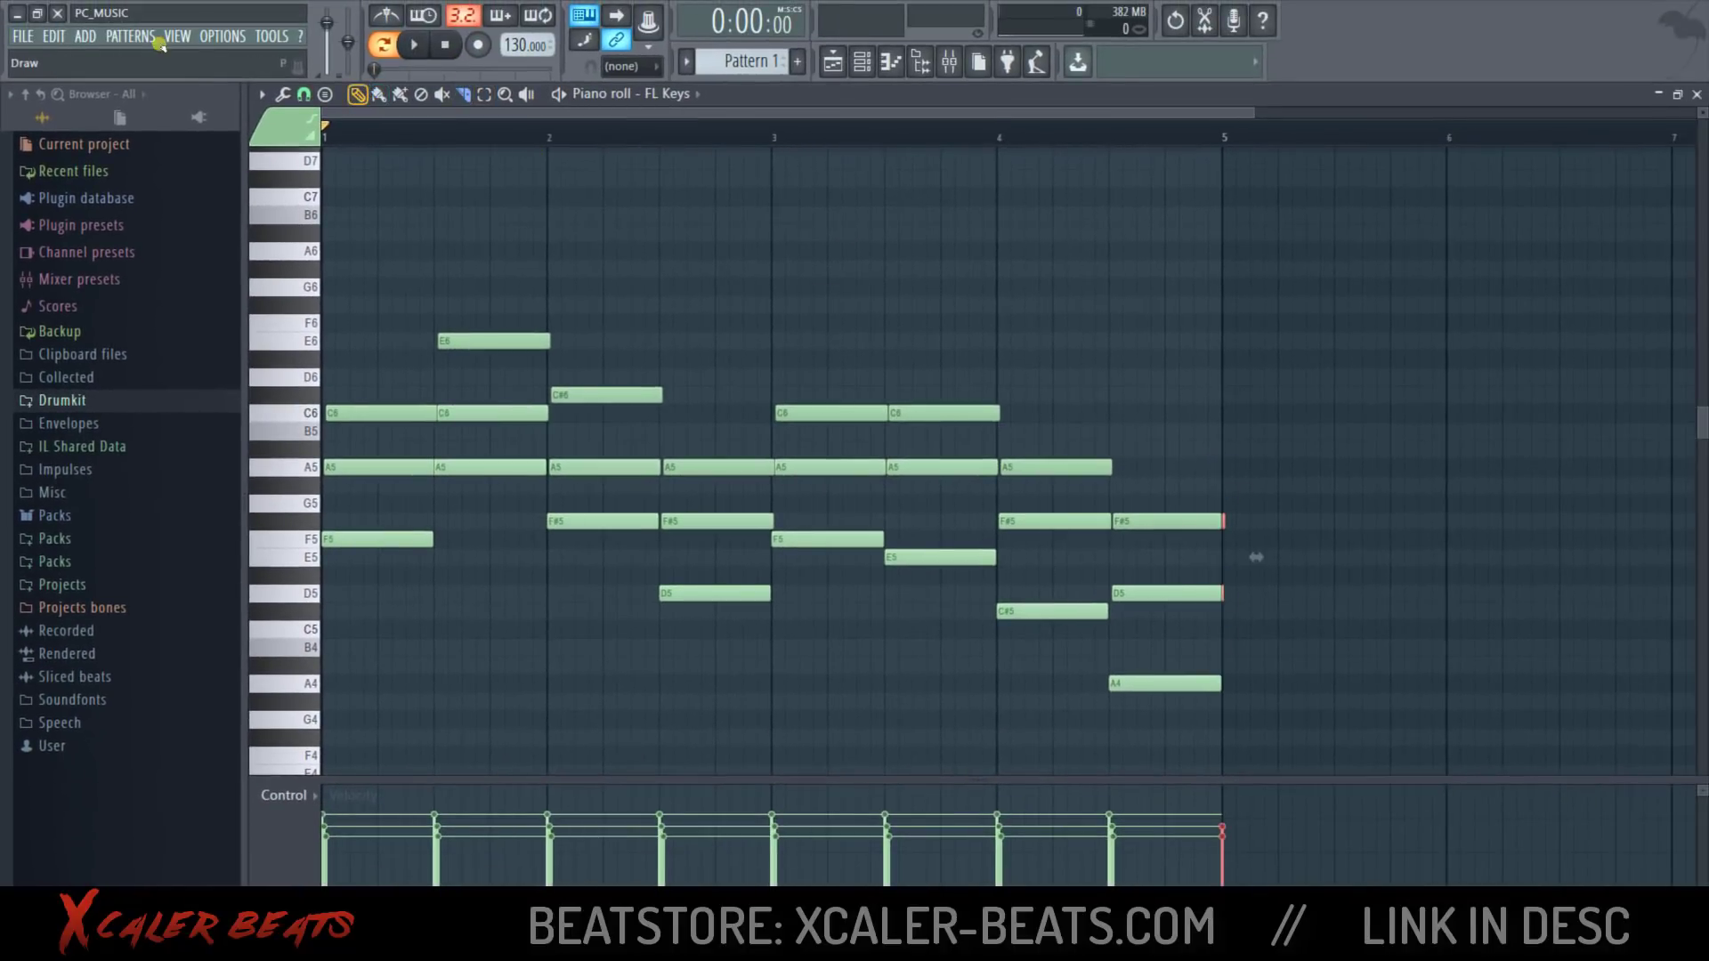
pyautogui.press('Delete')
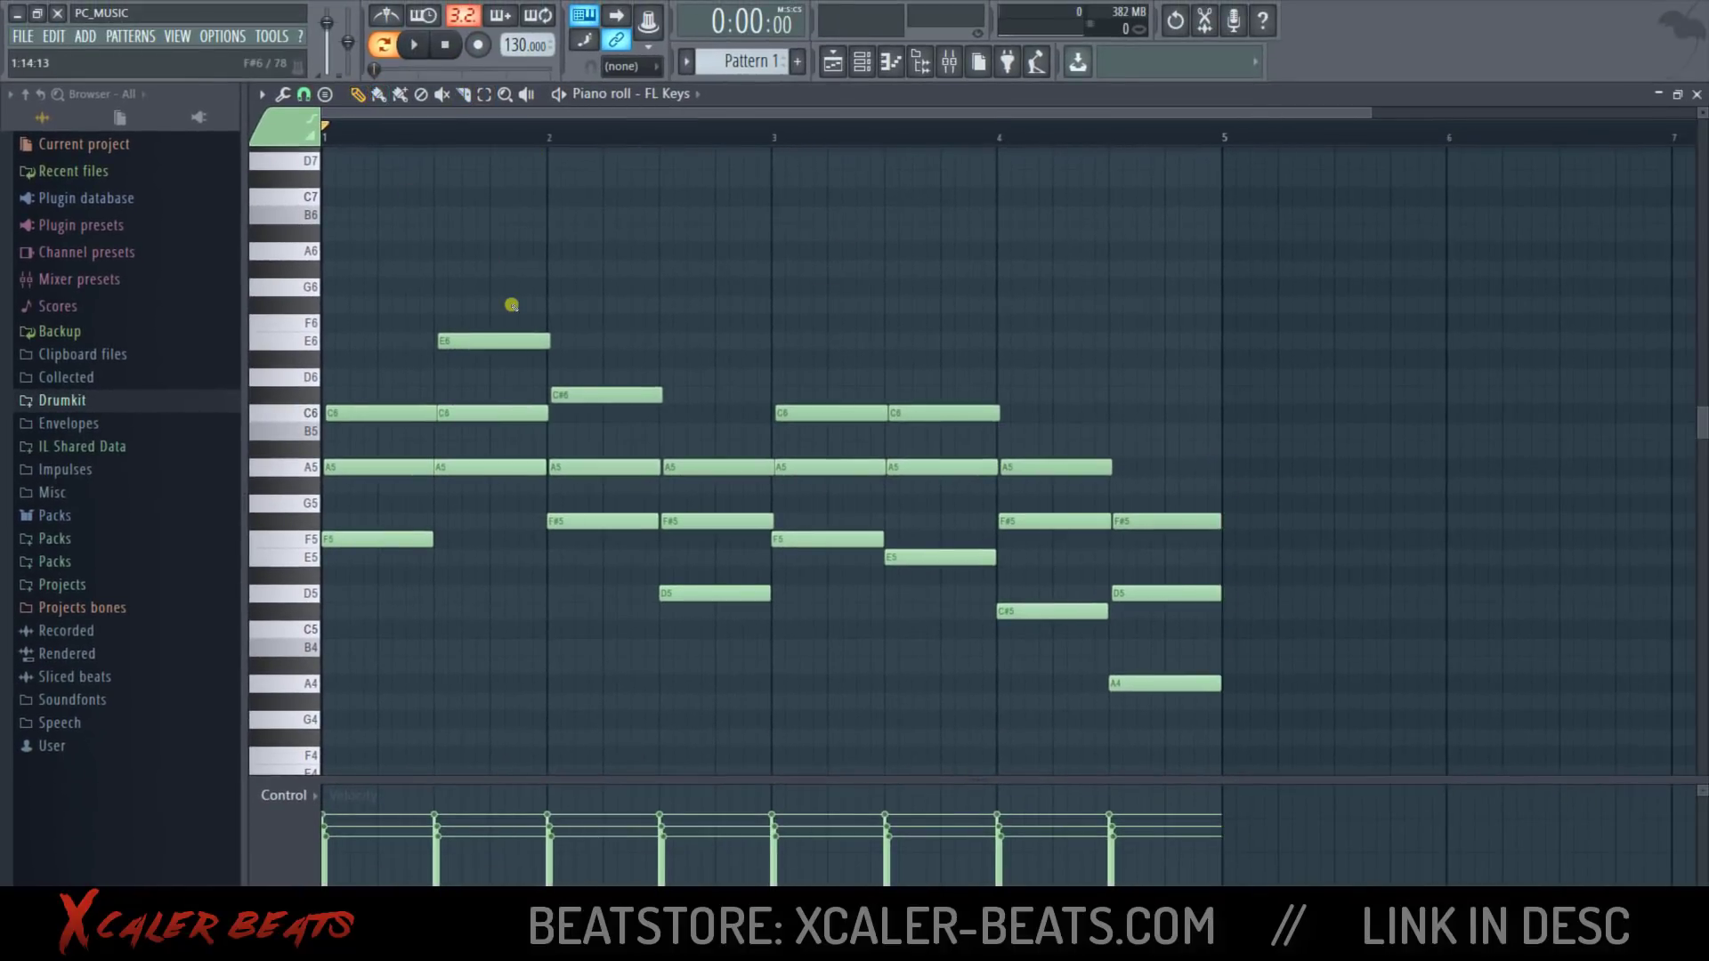
pyautogui.click(415, 46)
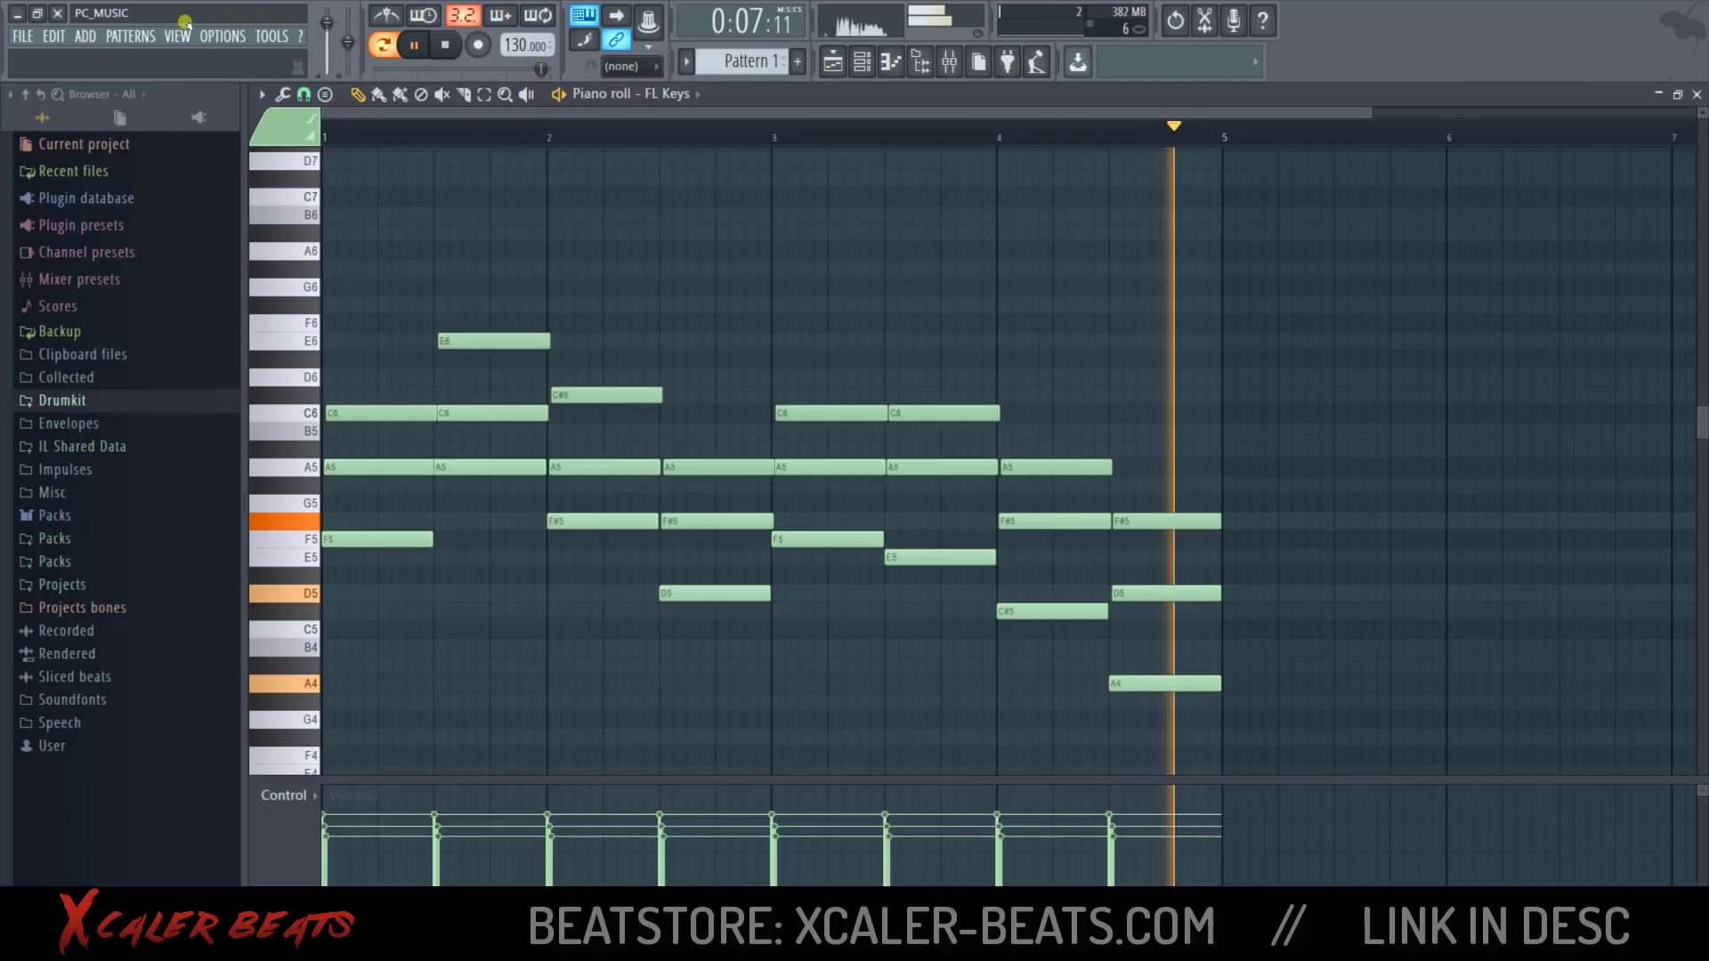
pyautogui.press('space')
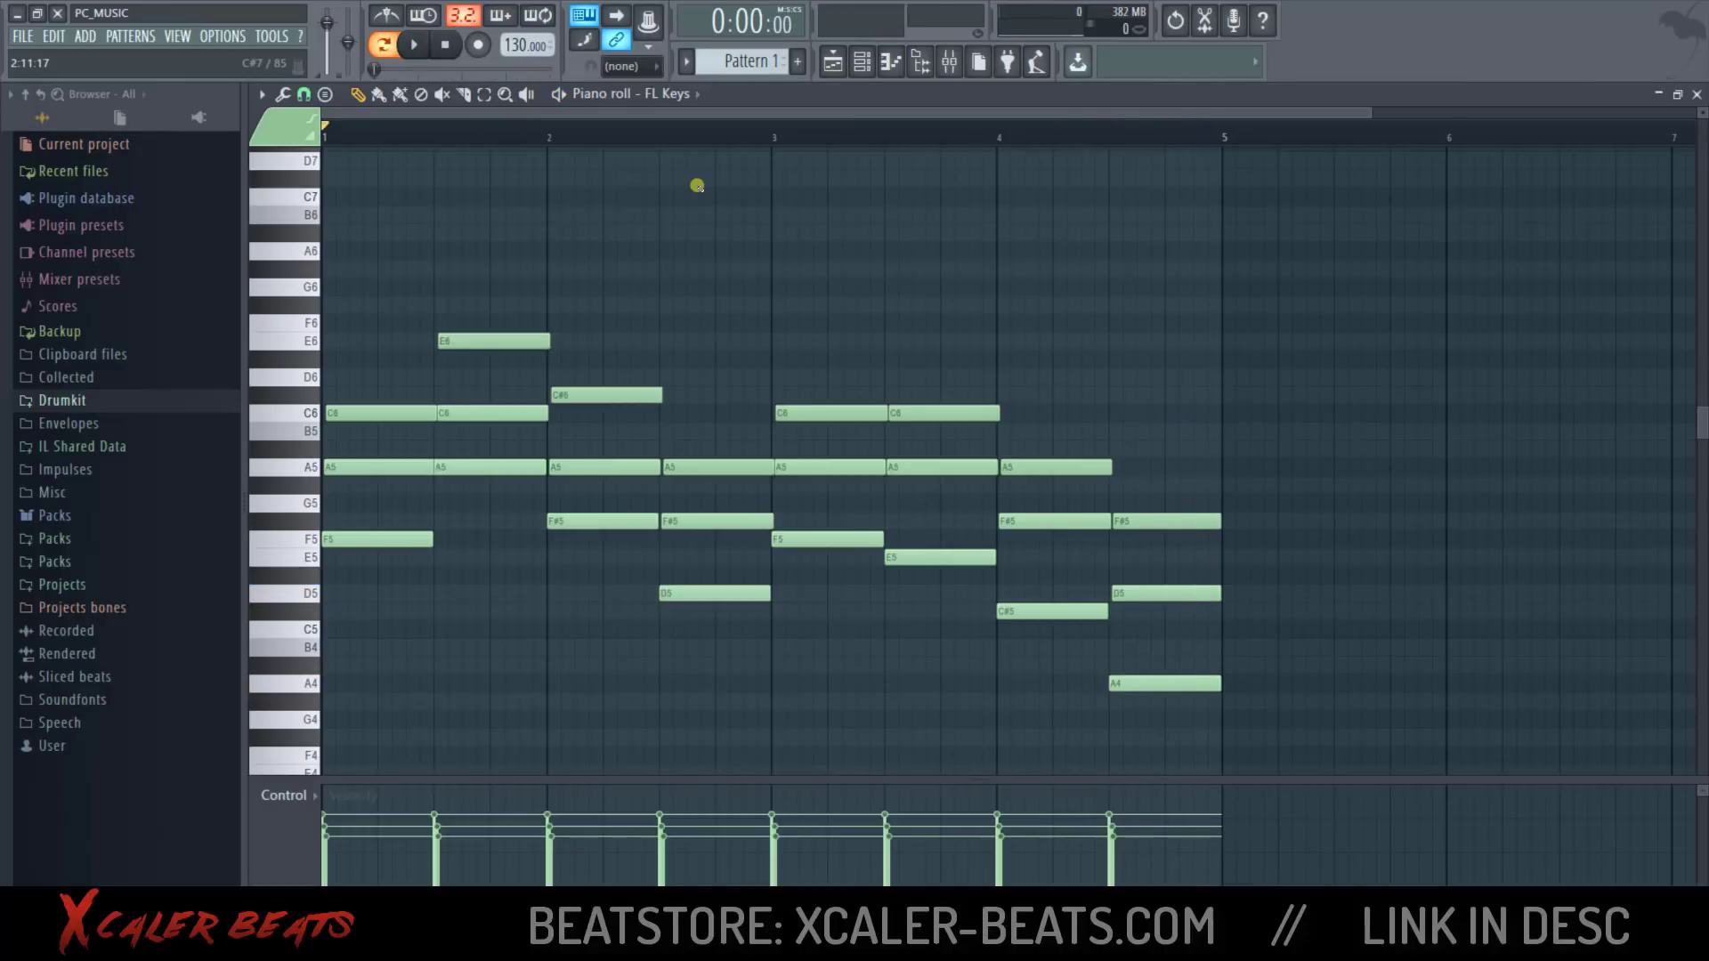